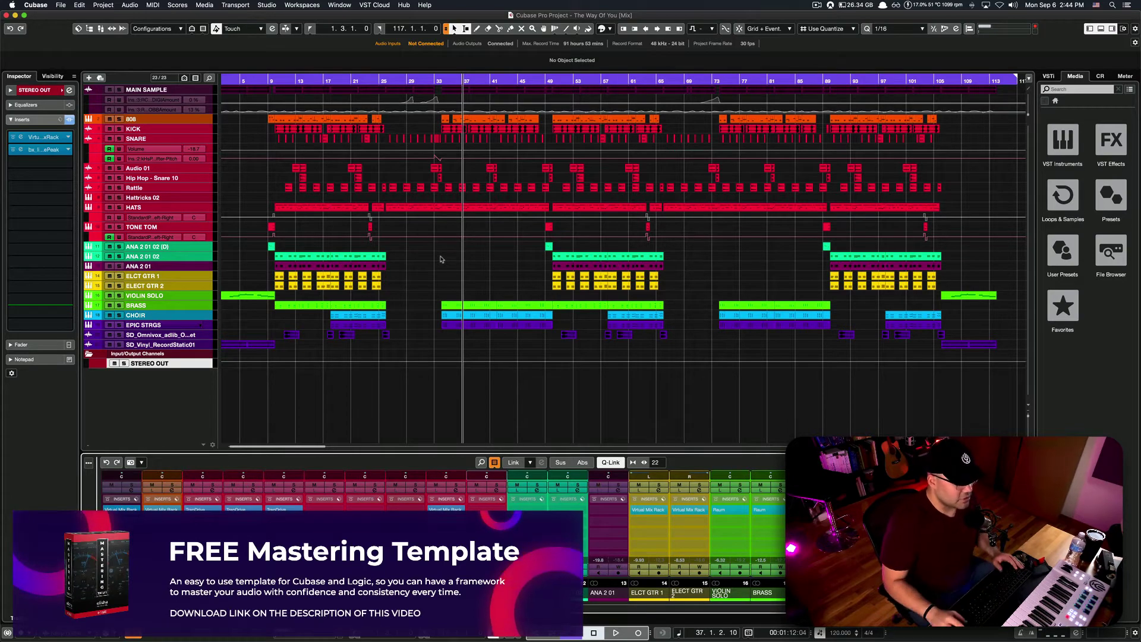
Step: Start playback from around bar 49 and bring up the Stereo Out's Virtual Mix Rack window
click(440, 82)
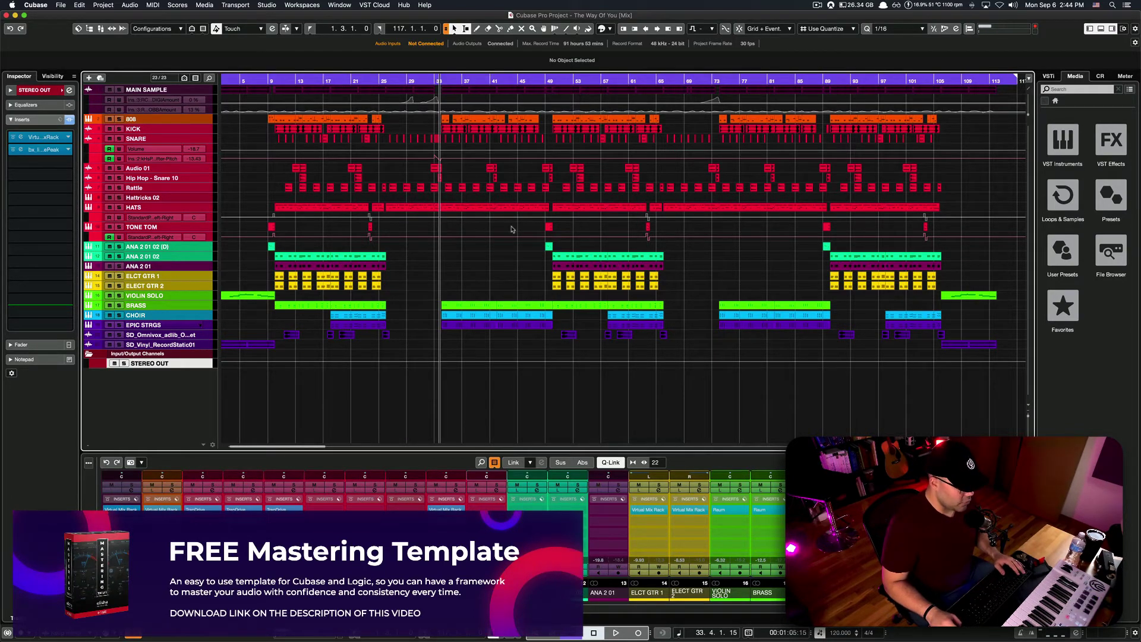
click(547, 82)
key(space)
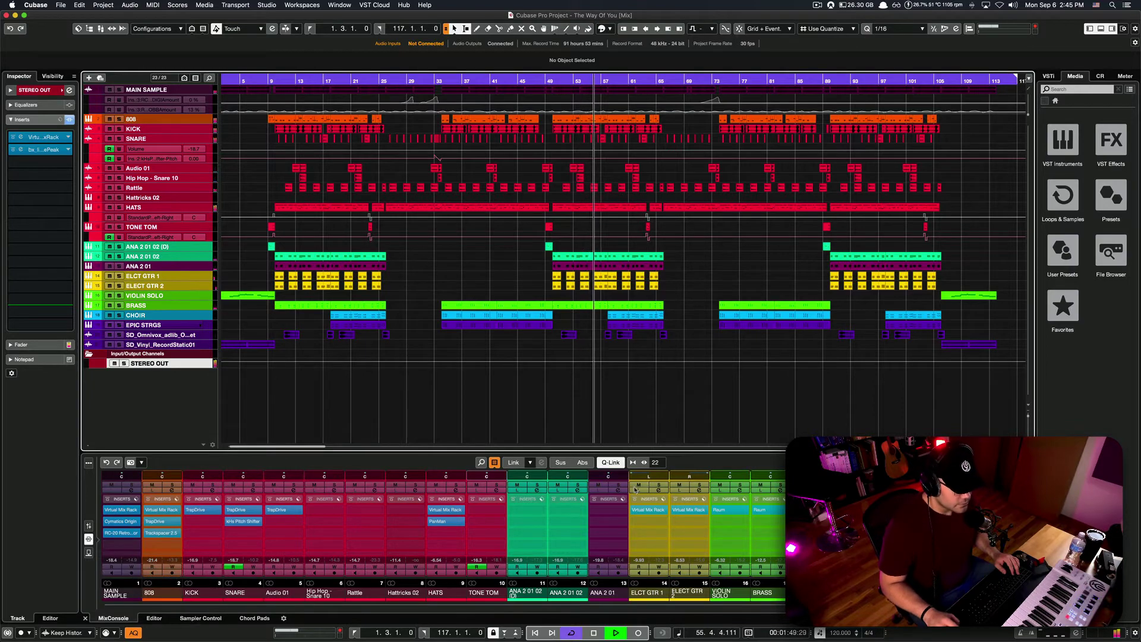
click(648, 510)
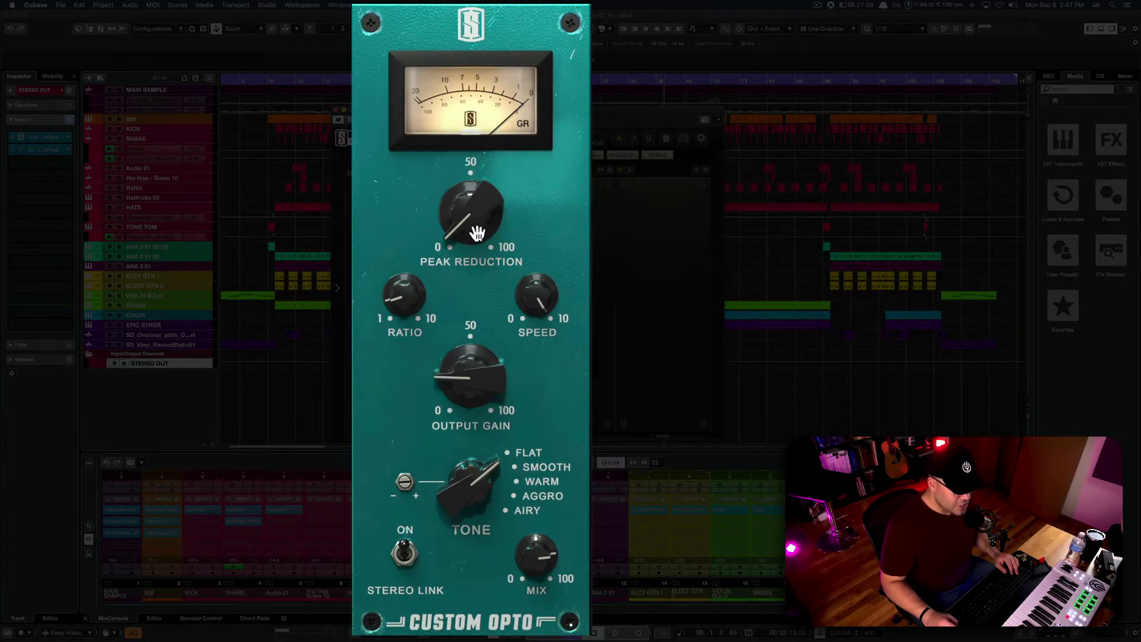
Step: Turn the Custom Opto's Speed down to 0, then reset it to its default of about 7
mouse_move(540, 306)
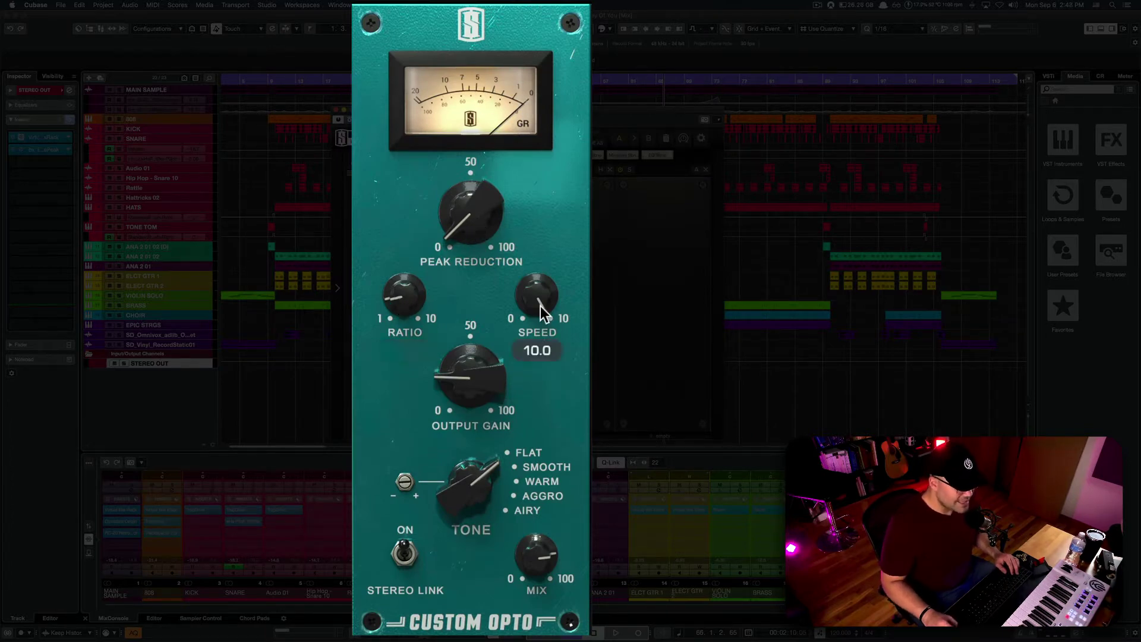
scroll(540, 306, down, 1)
scroll(543, 297, down, 1)
scroll(541, 300, up, 2)
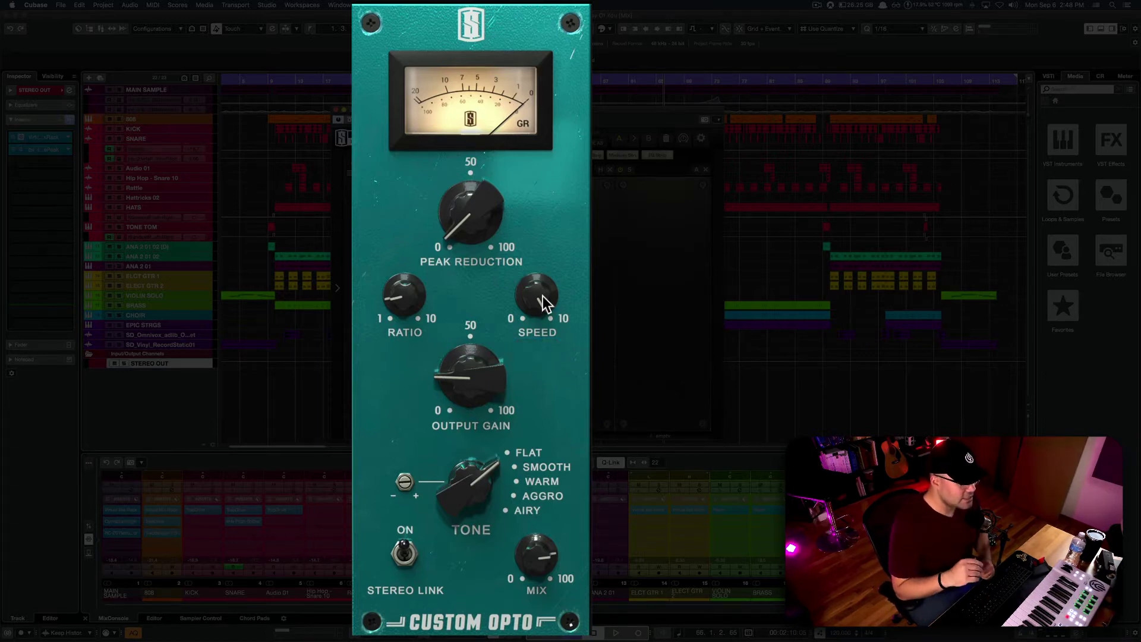
drag(543, 296, 544, 356)
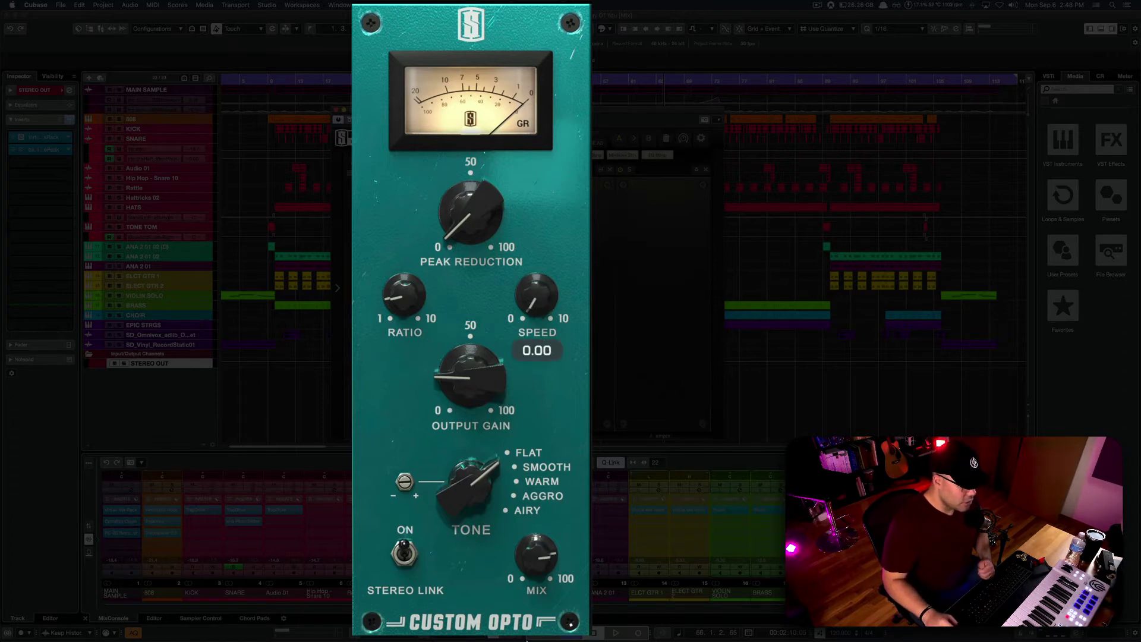
double_click(537, 291)
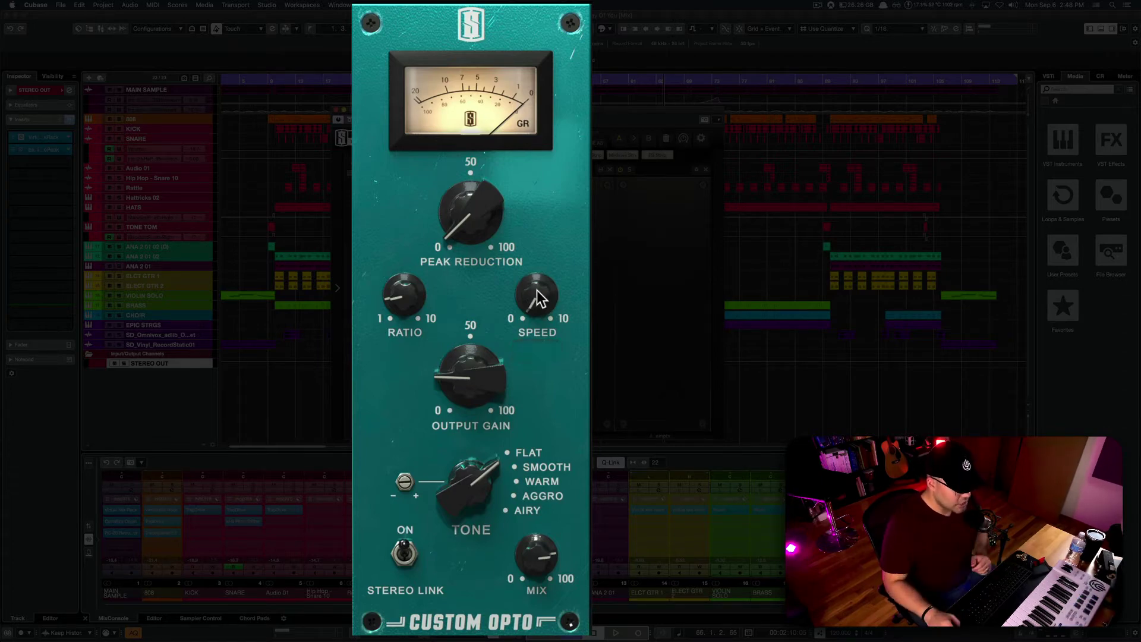
mouse_move(487, 376)
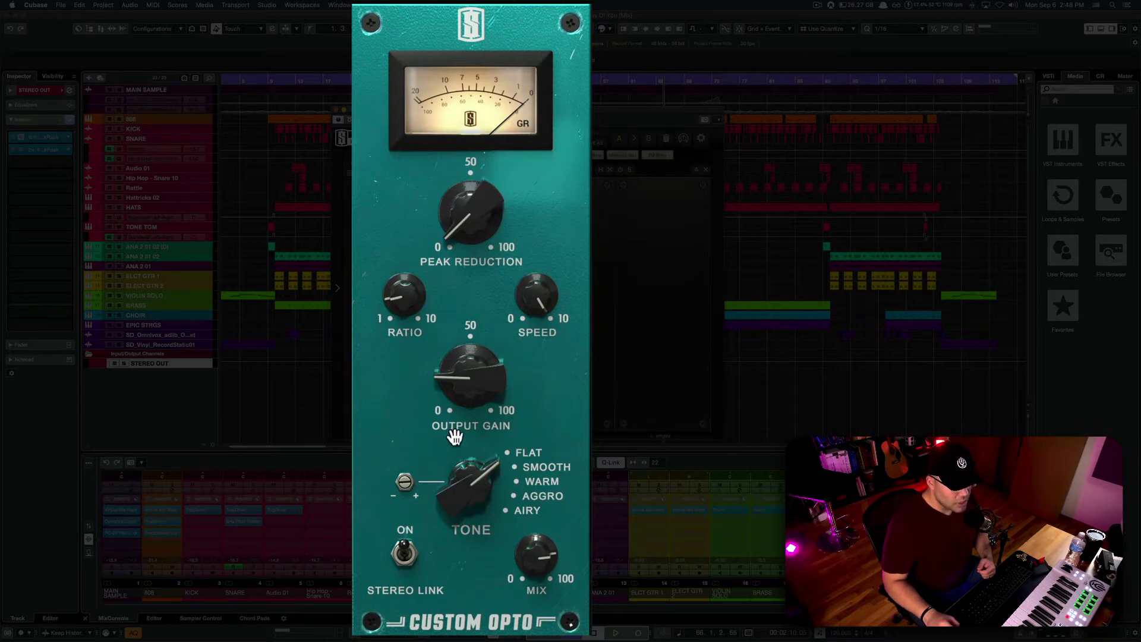
Step: Sweep the Custom Opto's tone trim up to 200%
drag(407, 488, 427, 4)
drag(411, 249, 417, 559)
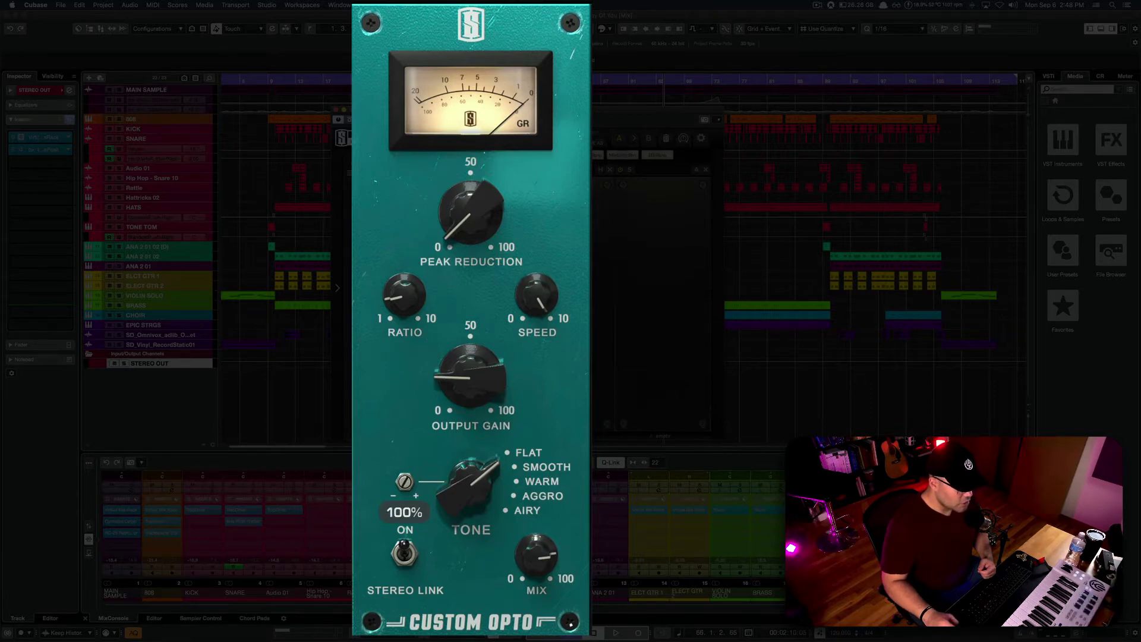
drag(466, 632, 547, 107)
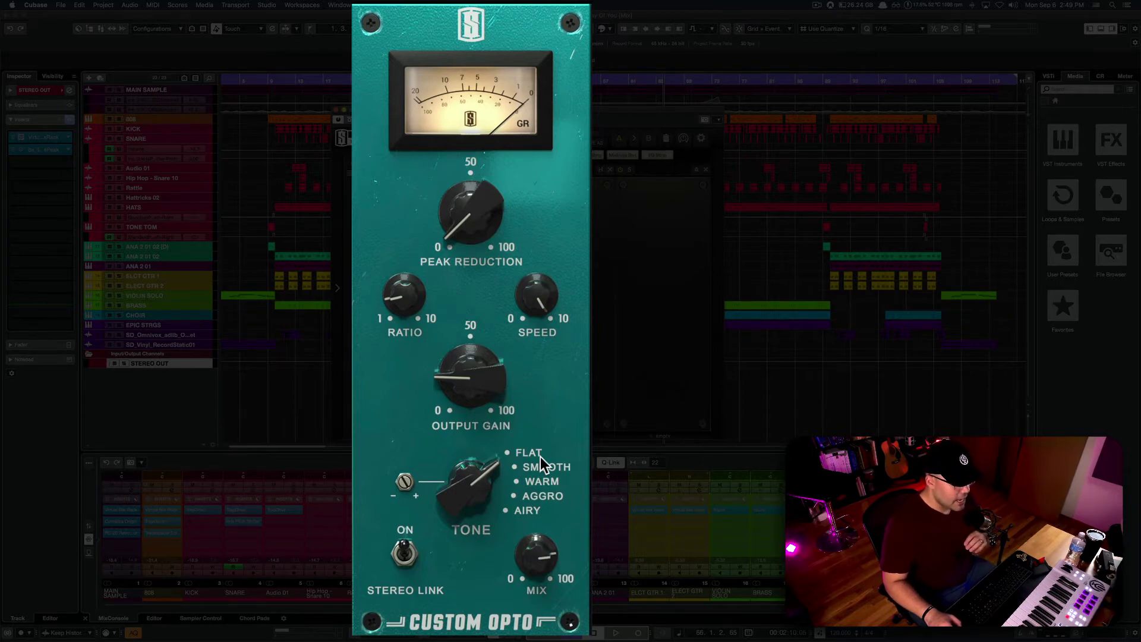
Step: Try the Smooth tone setting, then reset Mix to 100%
drag(484, 482, 537, 567)
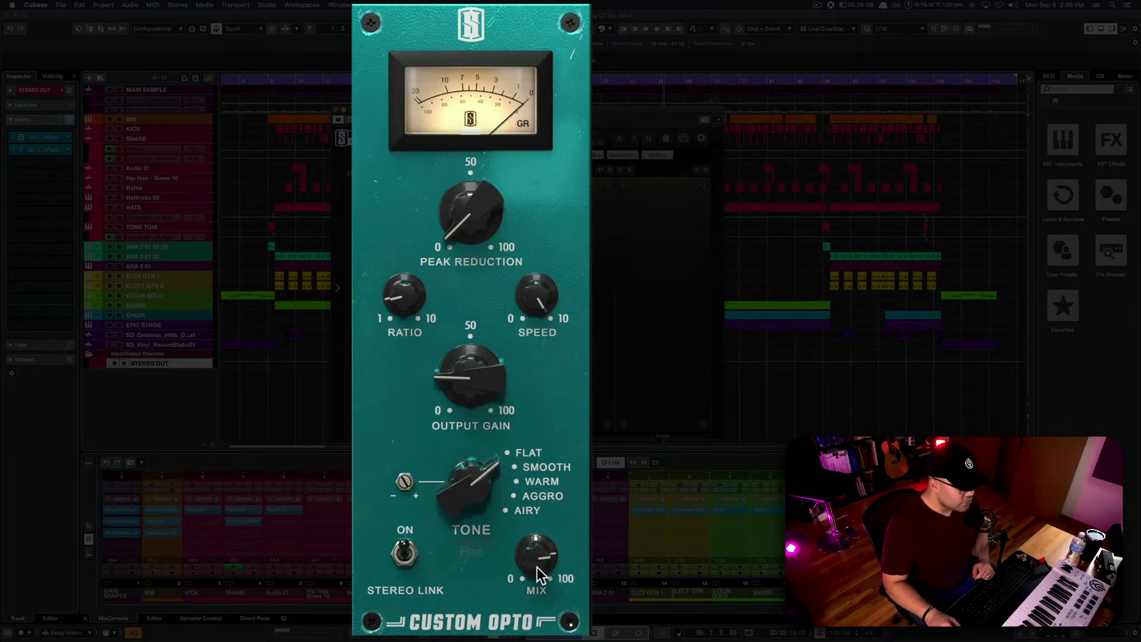
mouse_move(536, 566)
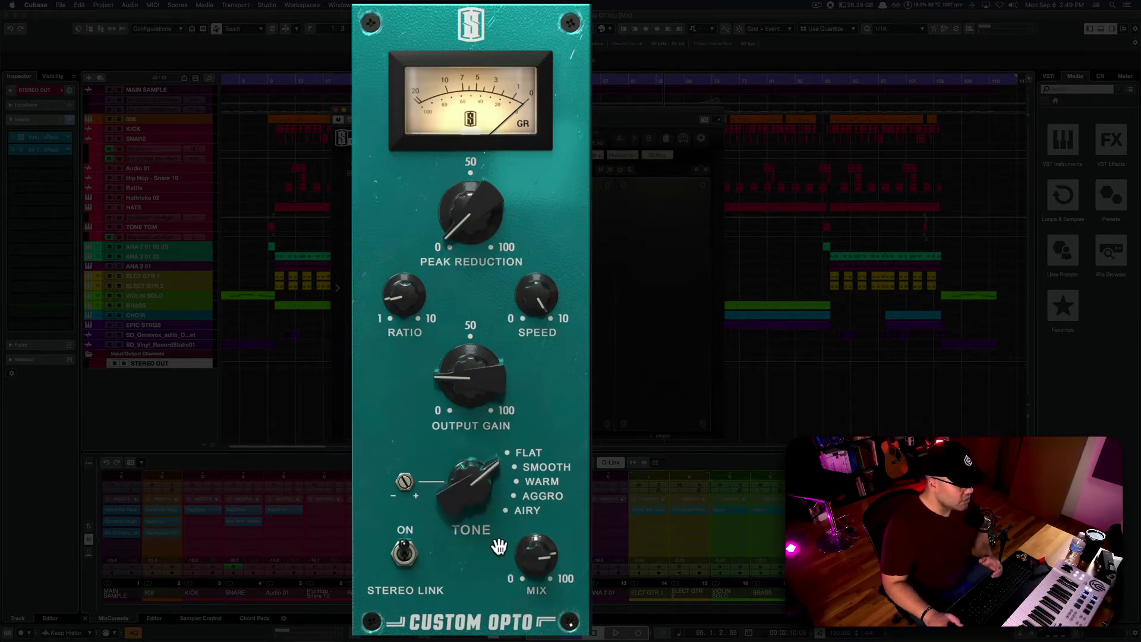
double_click(526, 561)
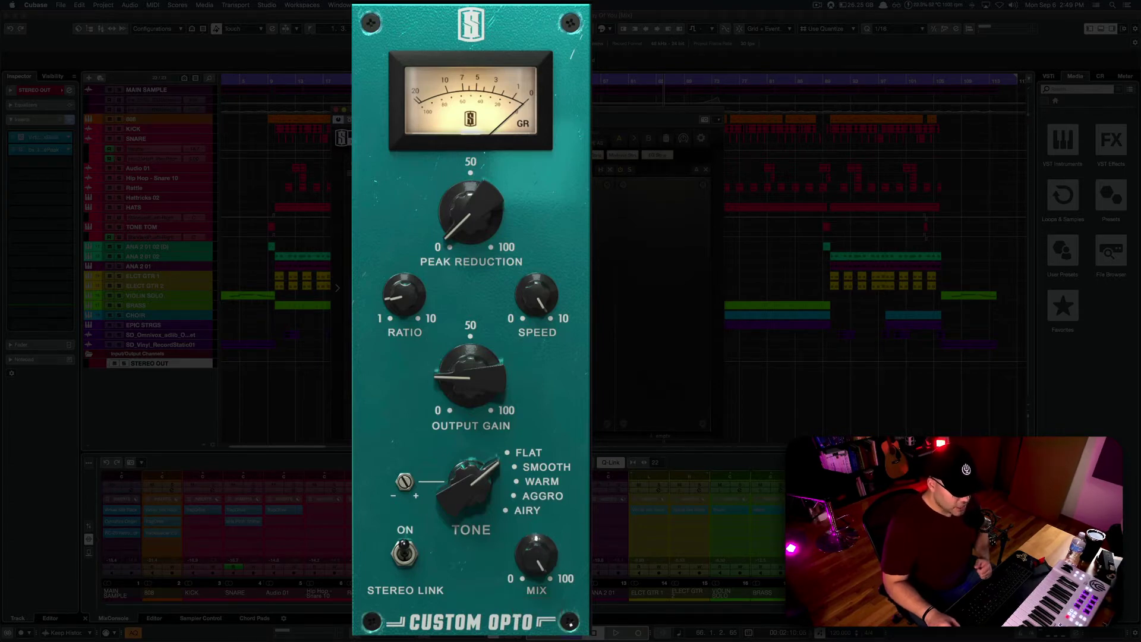
Step: Select the strings, choir and guitar tracks, then STEREO OUT, and start playback
click(143, 325)
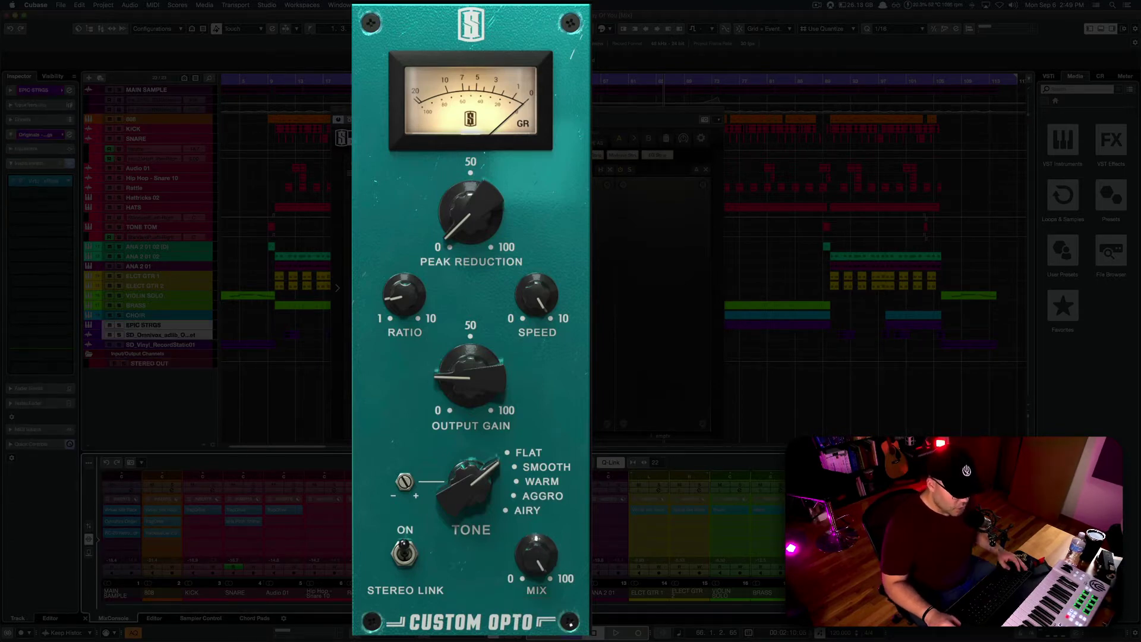
key(shift+Up)
click(687, 593)
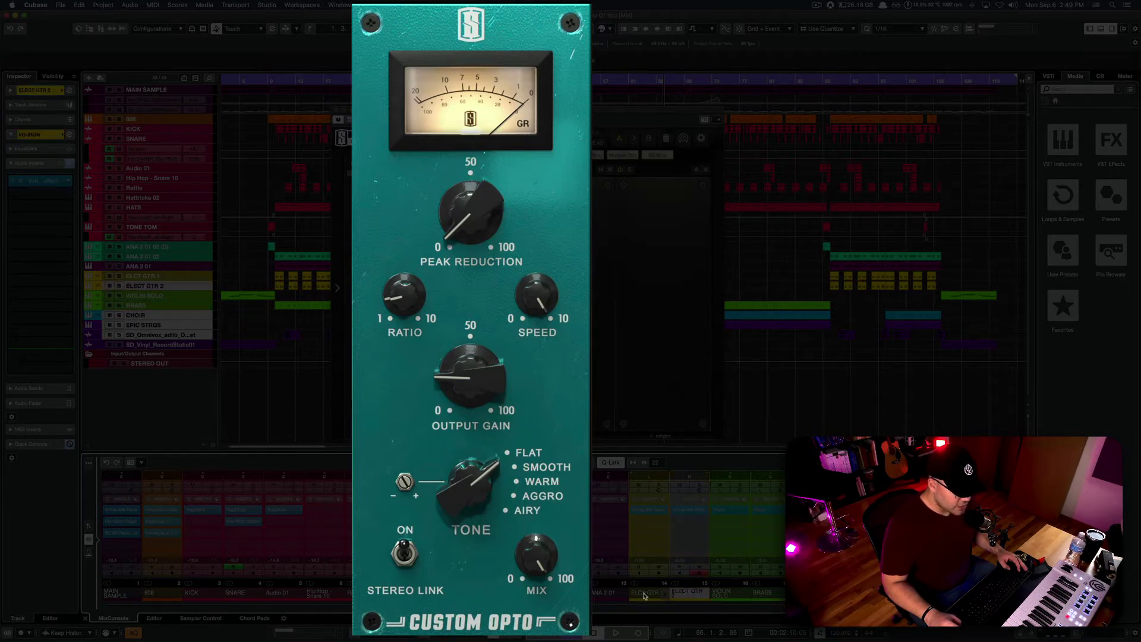
shift+click(645, 596)
click(773, 593)
key(space)
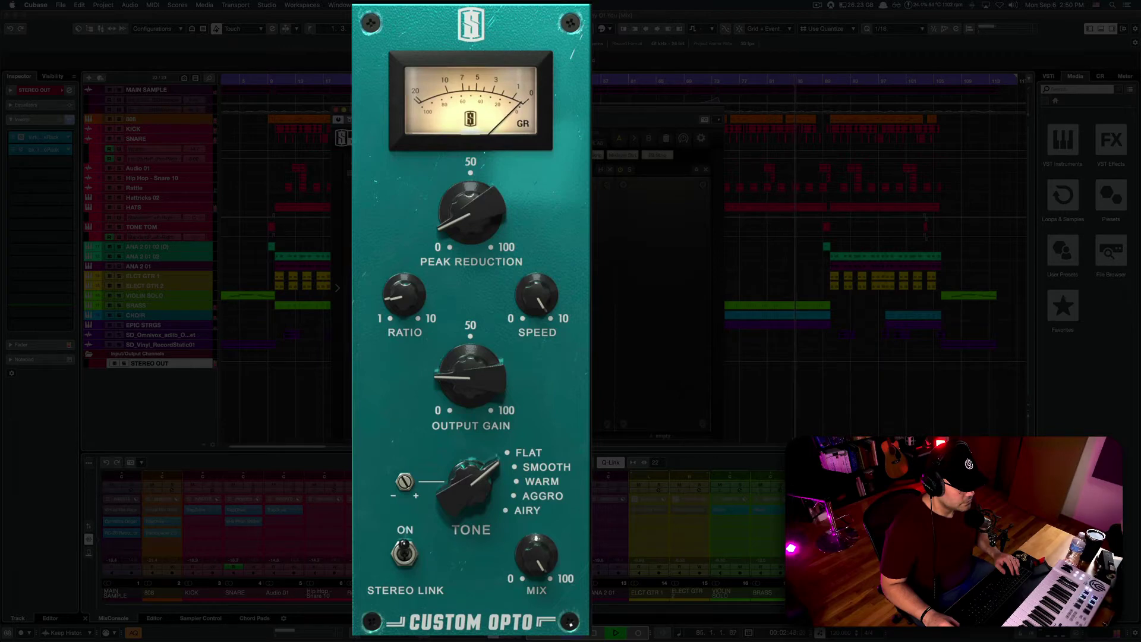
Step: Lower the Custom Opto's Peak Reduction to about 8.9 and jump playback back earlier
mouse_move(455, 226)
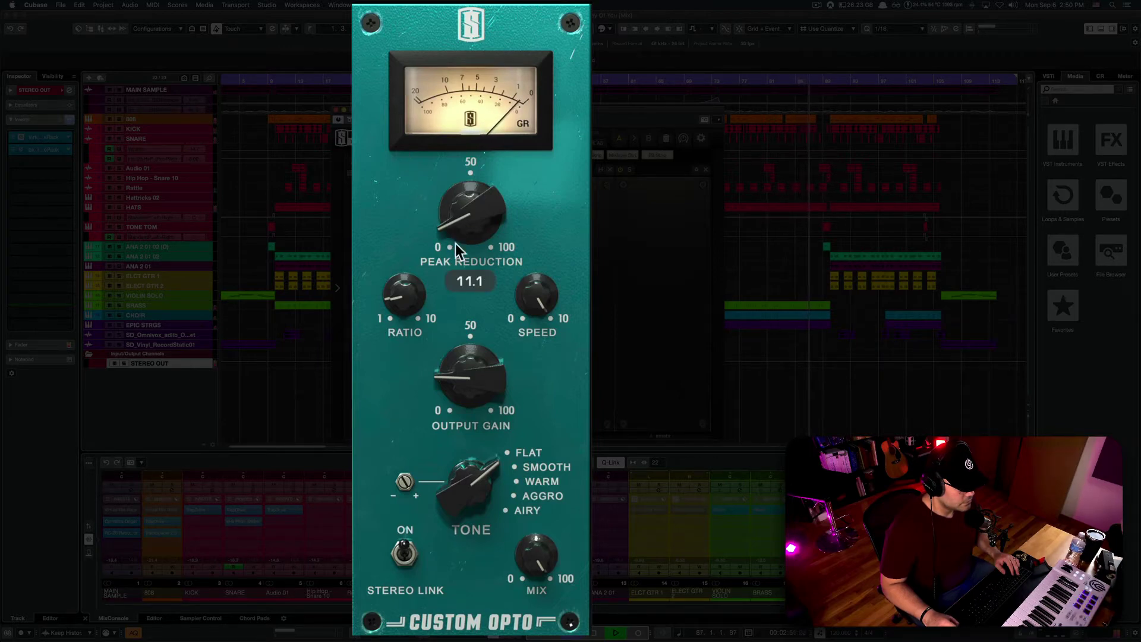
mouse_move(420, 301)
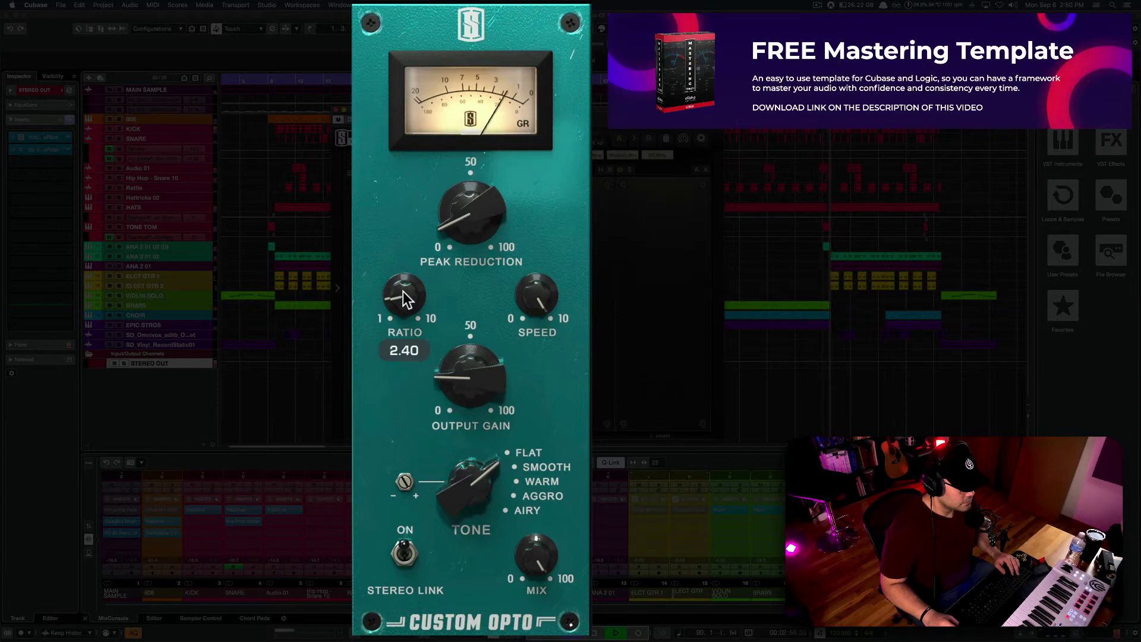
scroll(448, 215, down, 3)
scroll(447, 216, down, 2)
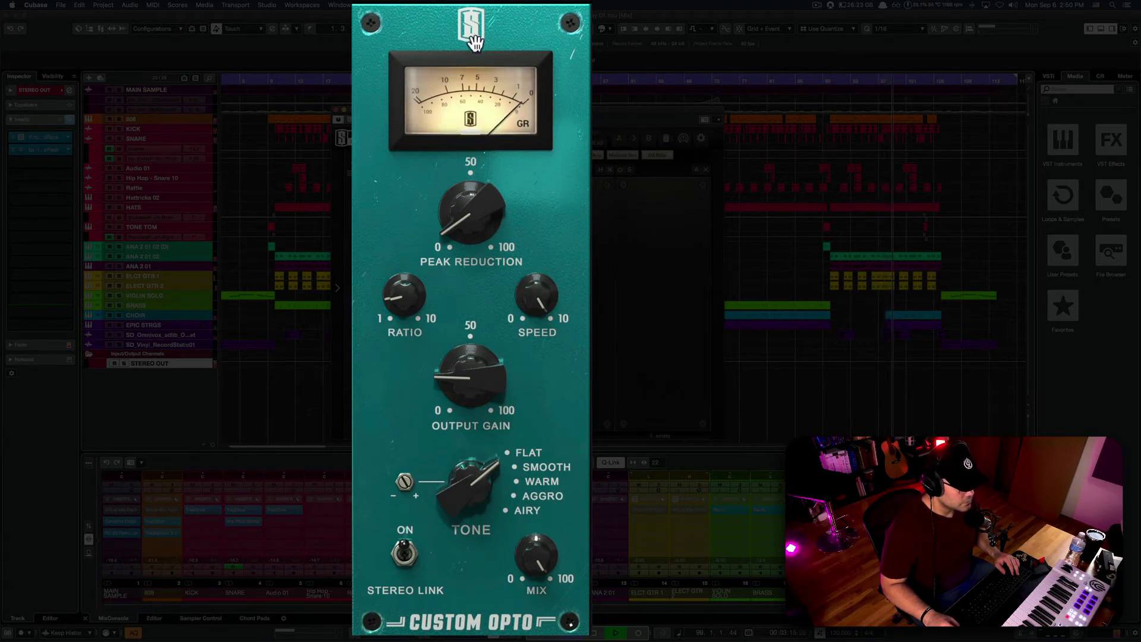
click(834, 83)
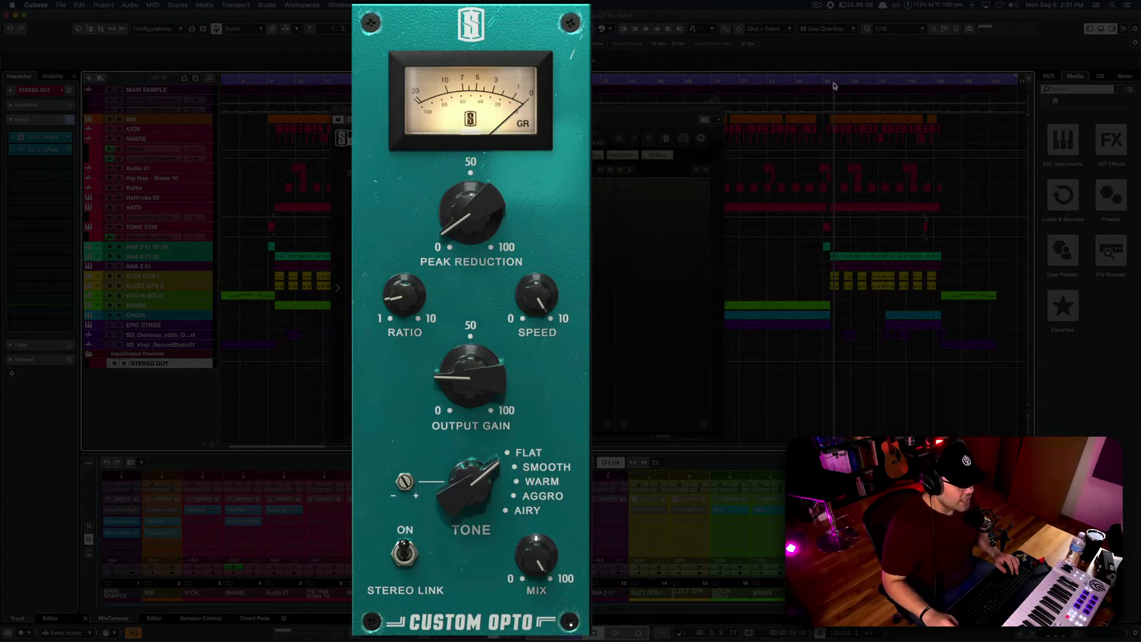
mouse_move(464, 504)
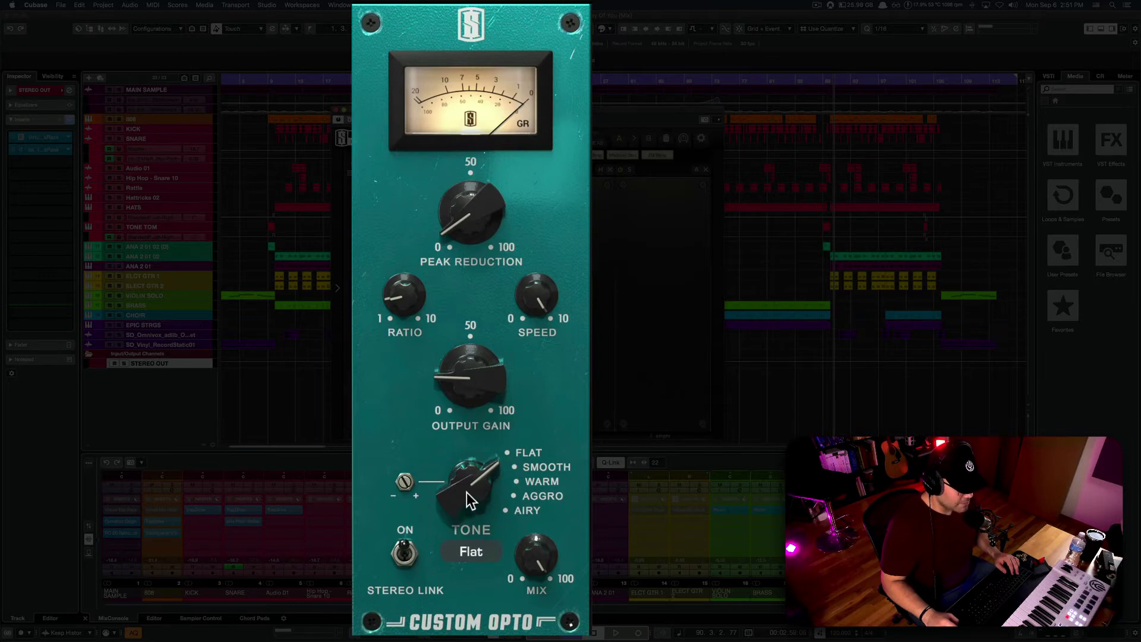
mouse_move(466, 500)
mouse_down()
mouse_move(467, 516)
mouse_move(468, 481)
mouse_up()
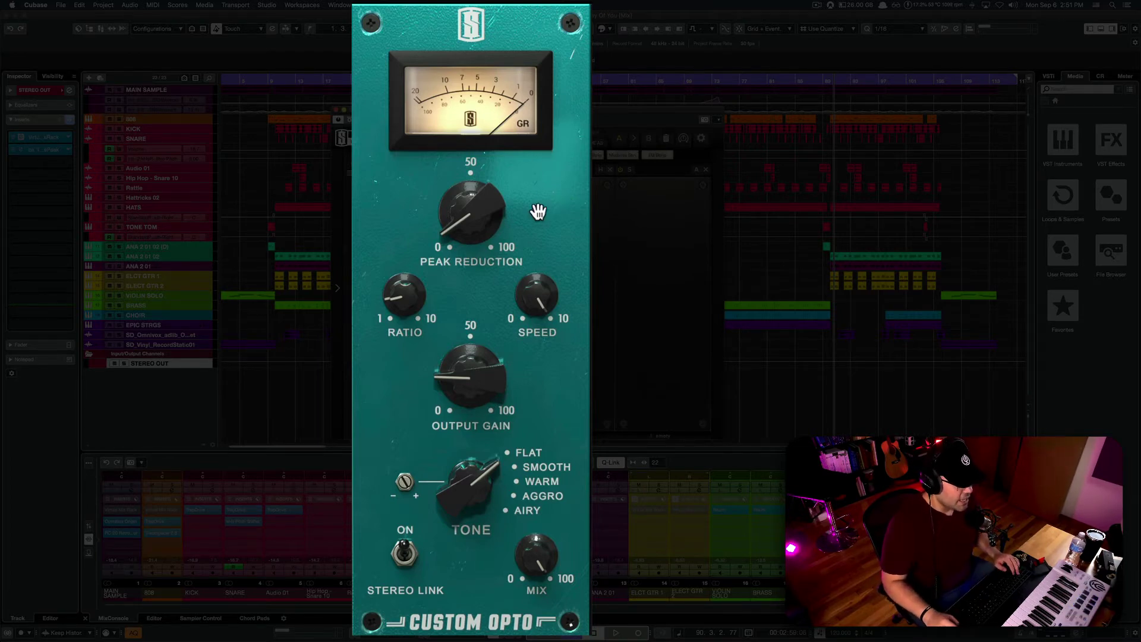
Step: Glance at the compressor's preset list, resume playback, and switch Tone to Smooth
click(472, 2)
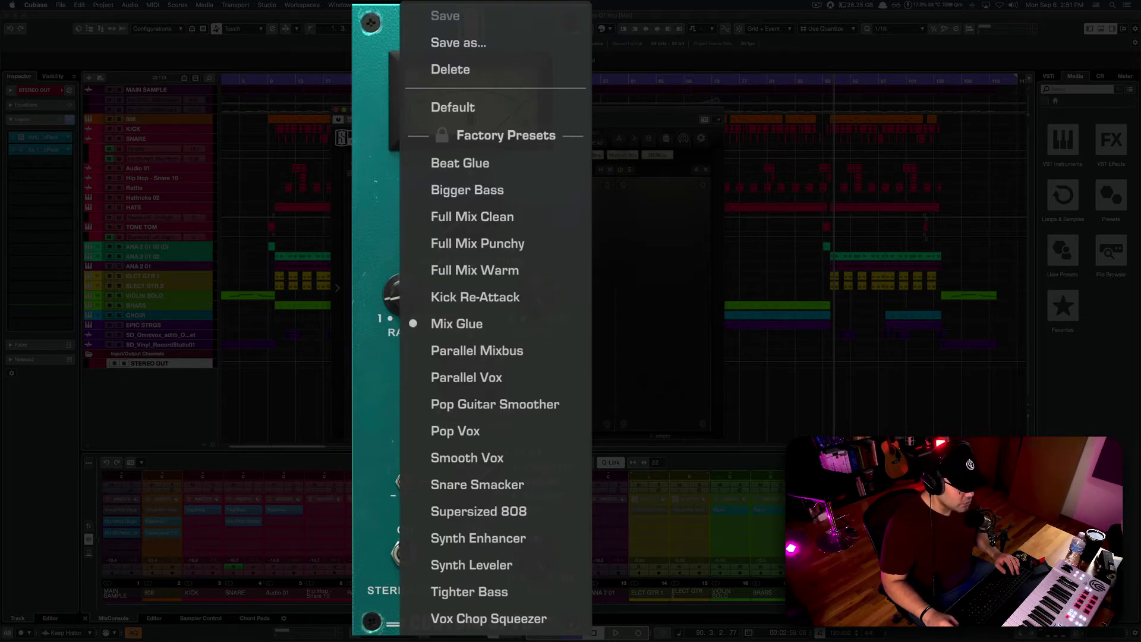
key(Escape)
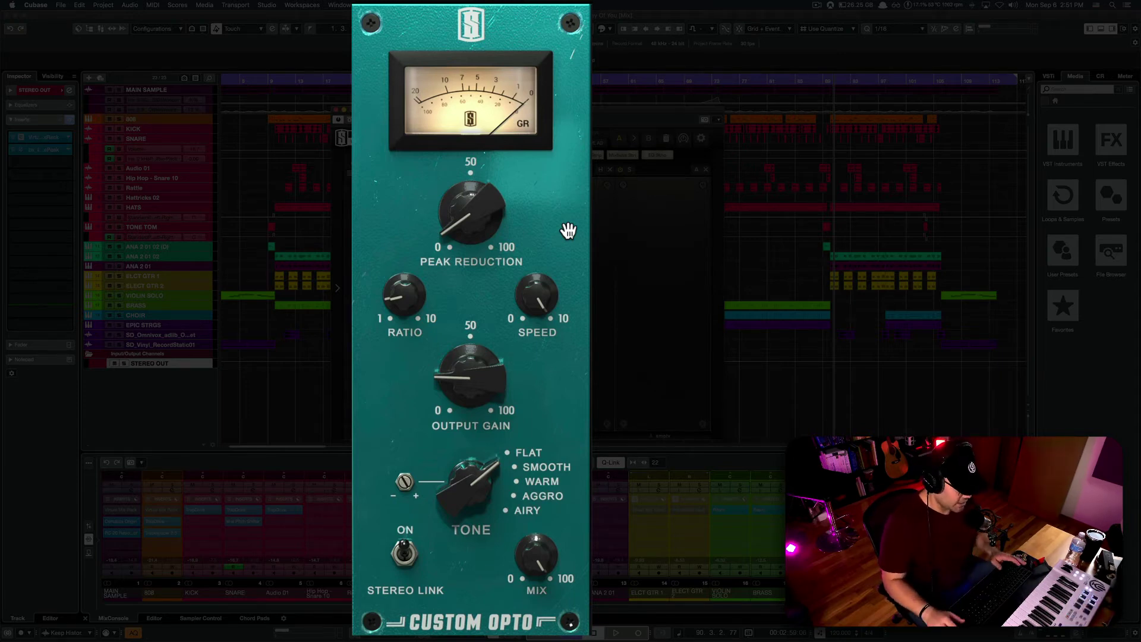
key(space)
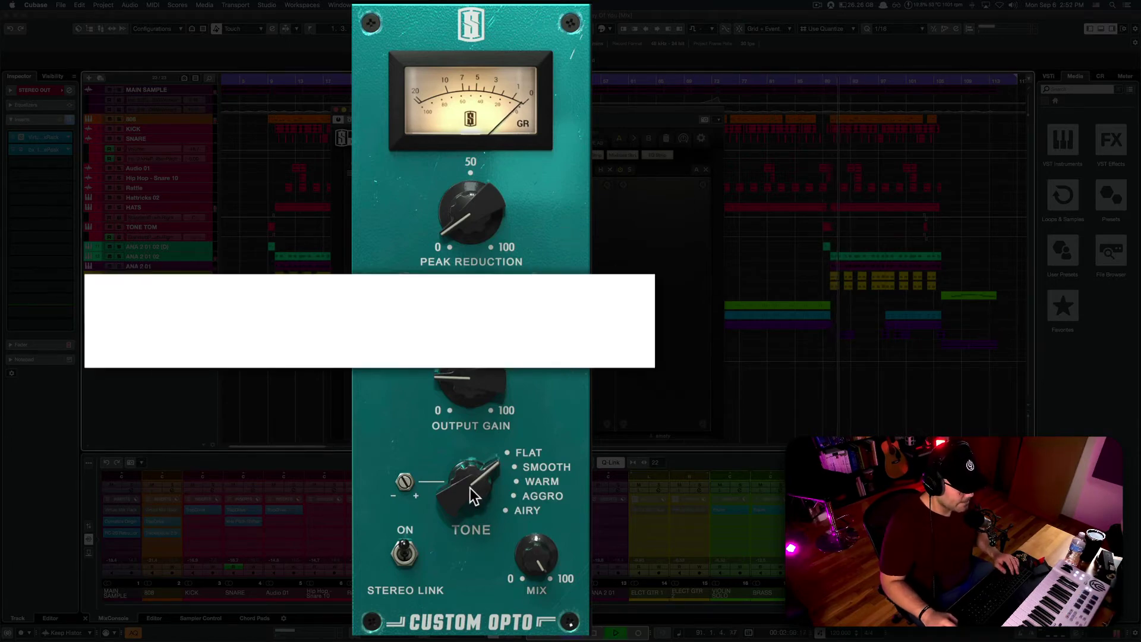
drag(469, 486, 478, 451)
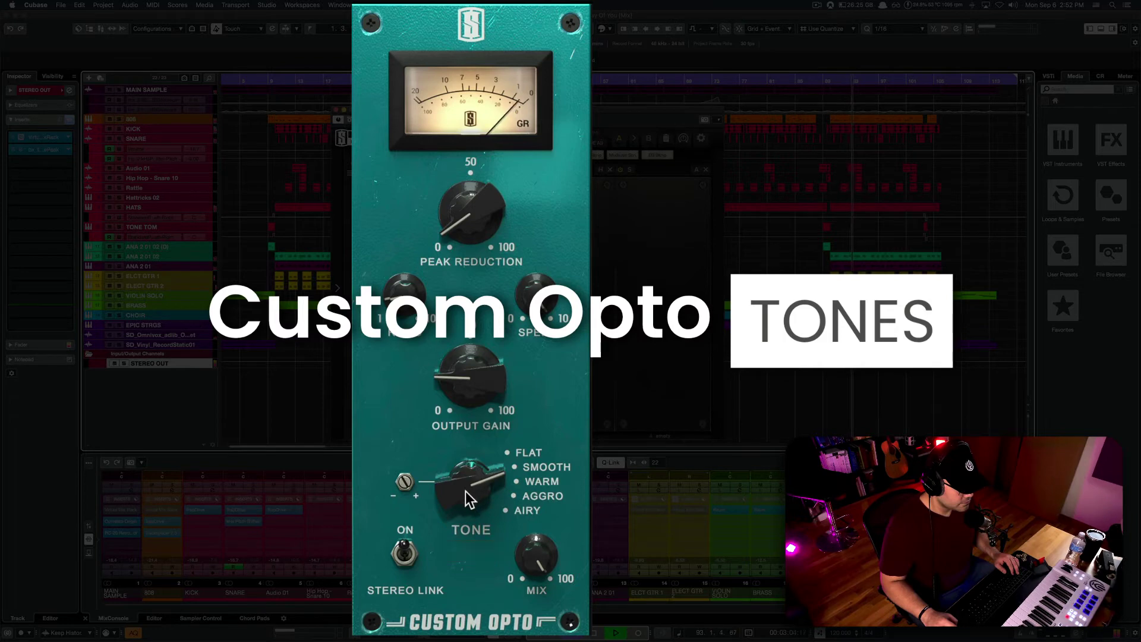
Step: Try the Warm and Aggro tones and raise peak reduction for heavier compression
click(466, 475)
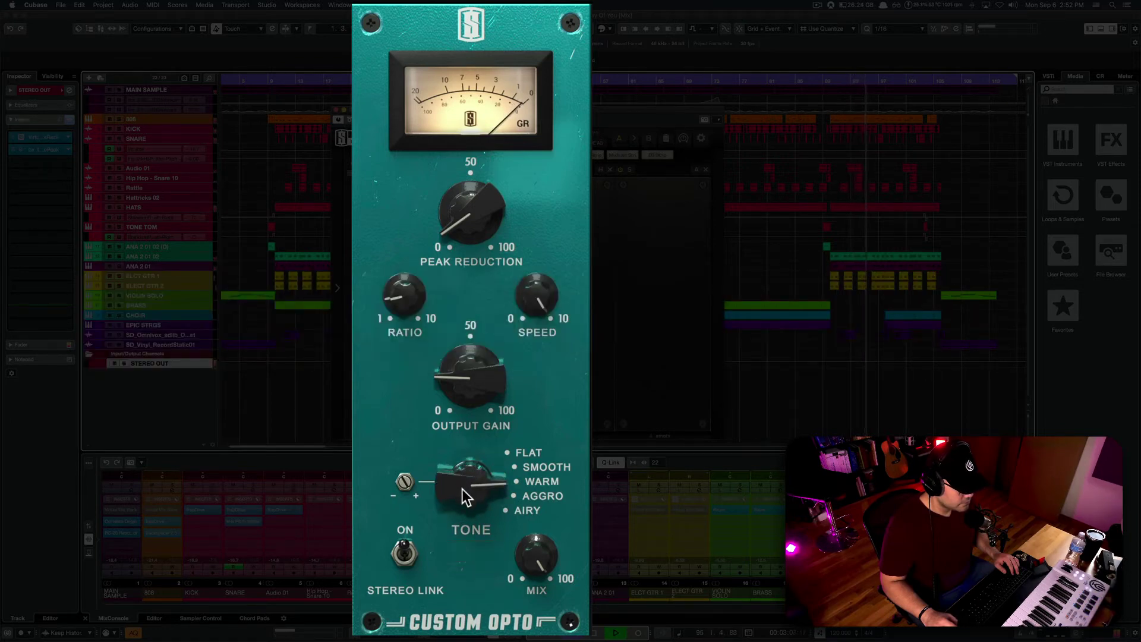
drag(465, 498, 467, 491)
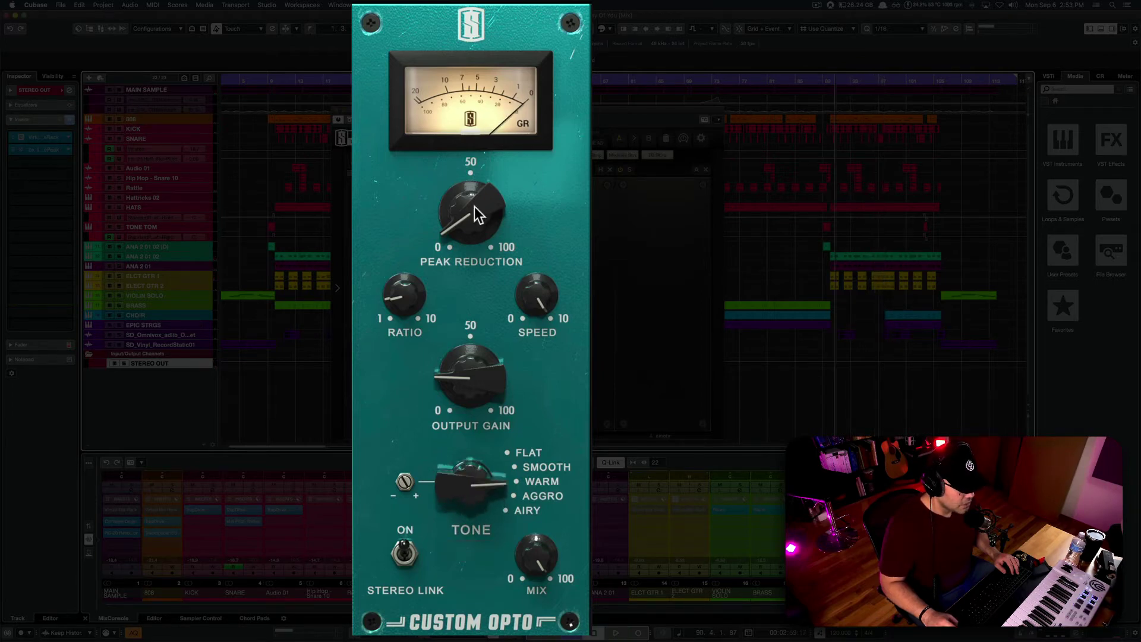
click(475, 209)
mouse_move(471, 224)
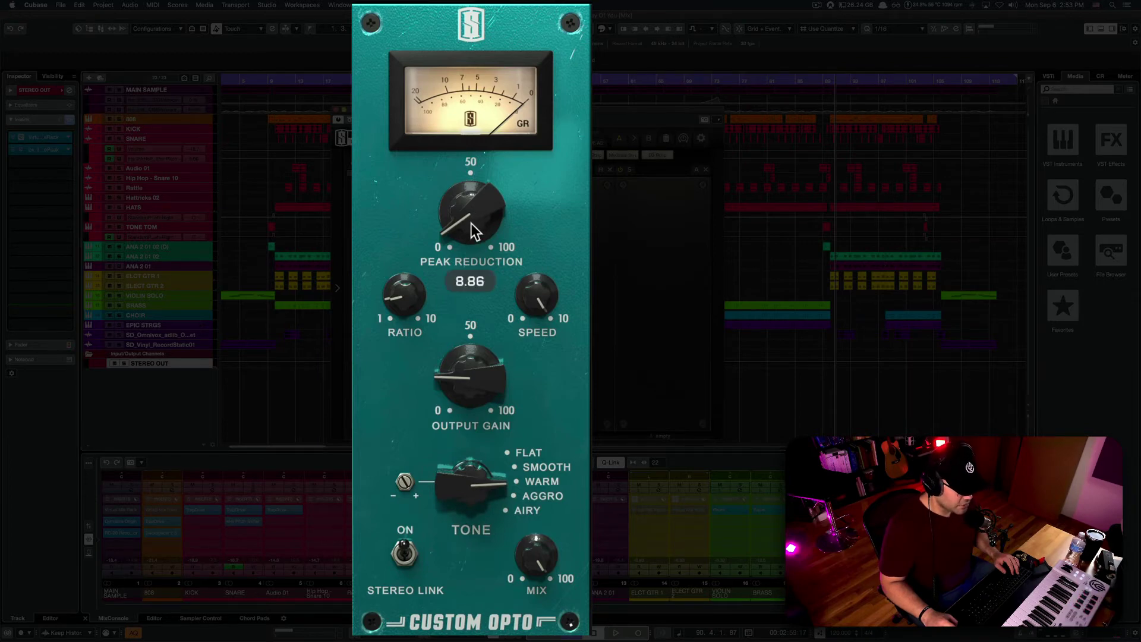
mouse_move(471, 223)
mouse_down()
mouse_move(530, 32)
mouse_move(461, 256)
mouse_move(458, 229)
mouse_up()
Step: Cycle the Tone through Aggro, Smooth, Aggro, Warm and finally Airy
drag(484, 497, 491, 461)
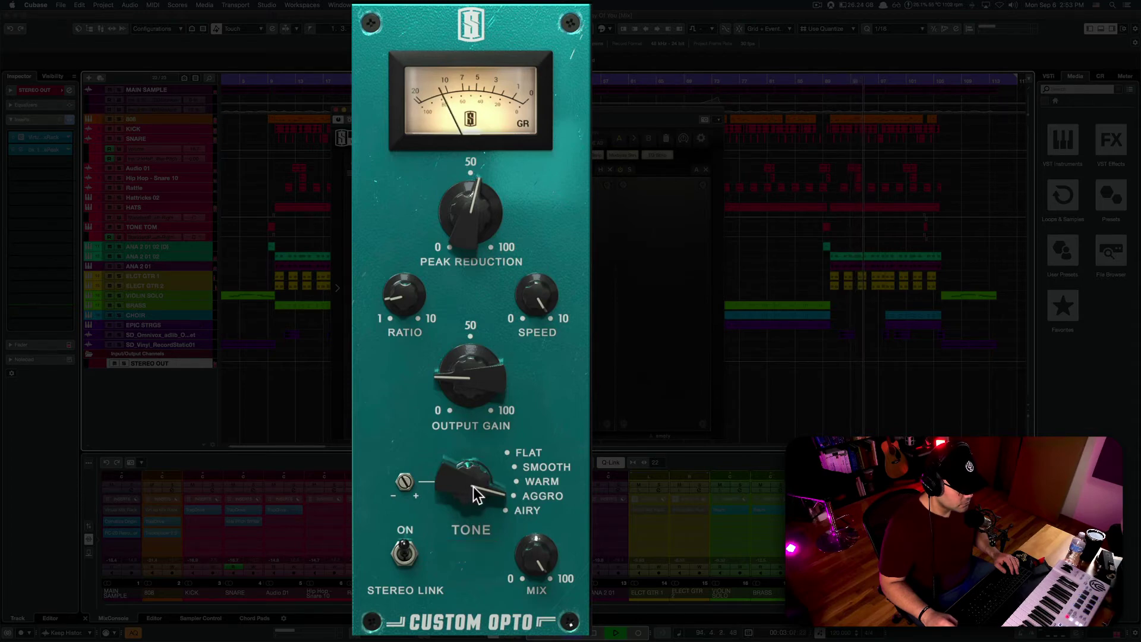
drag(473, 487, 465, 540)
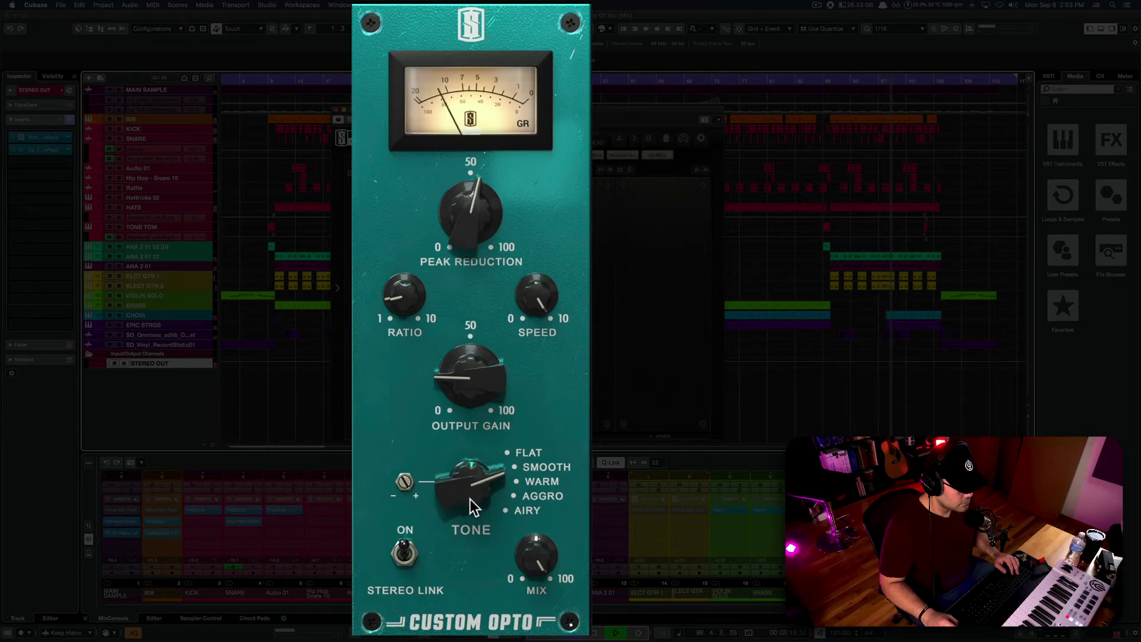
drag(469, 500, 479, 389)
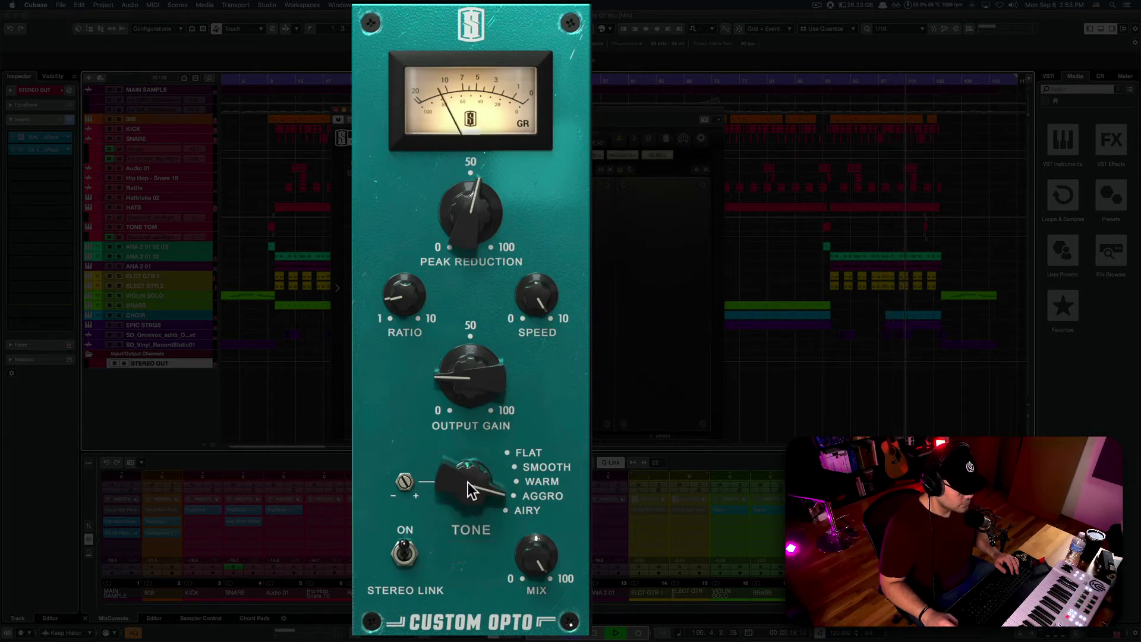
drag(466, 478, 459, 531)
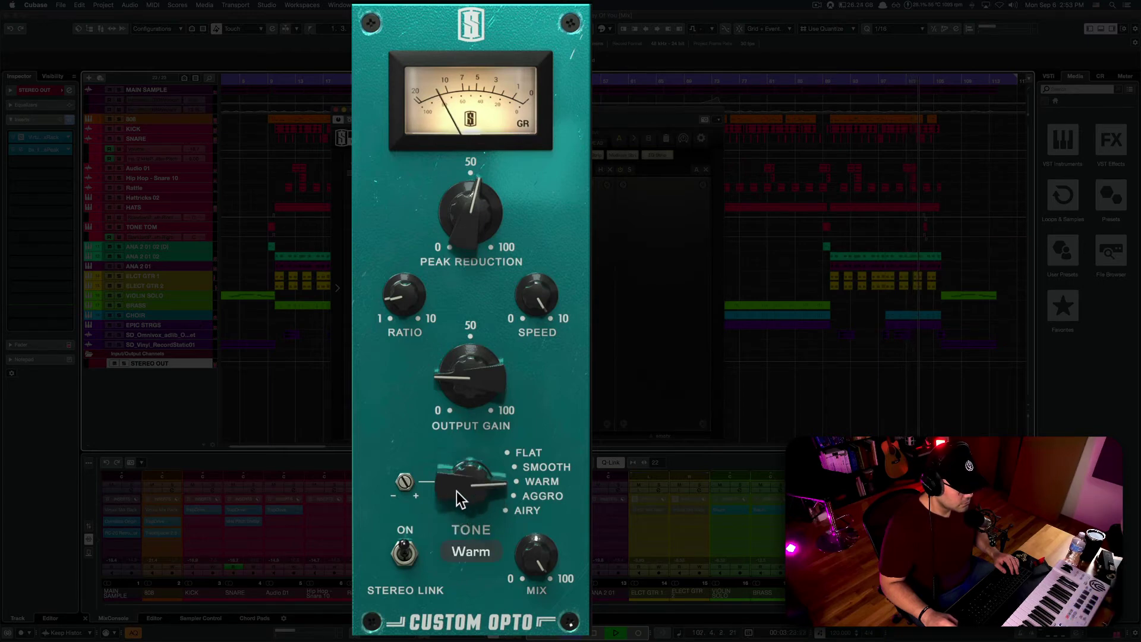
drag(470, 499, 523, 161)
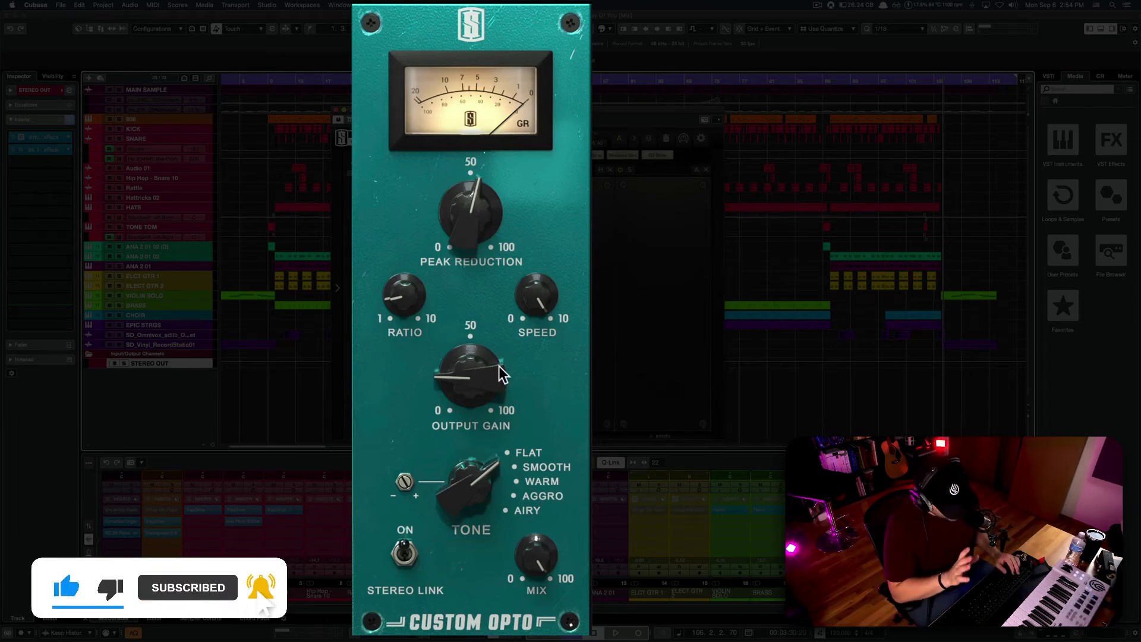
Step: Turn peak reduction down to 0 and play the mix from an earlier bar
mouse_move(500, 367)
drag(445, 223, 460, 343)
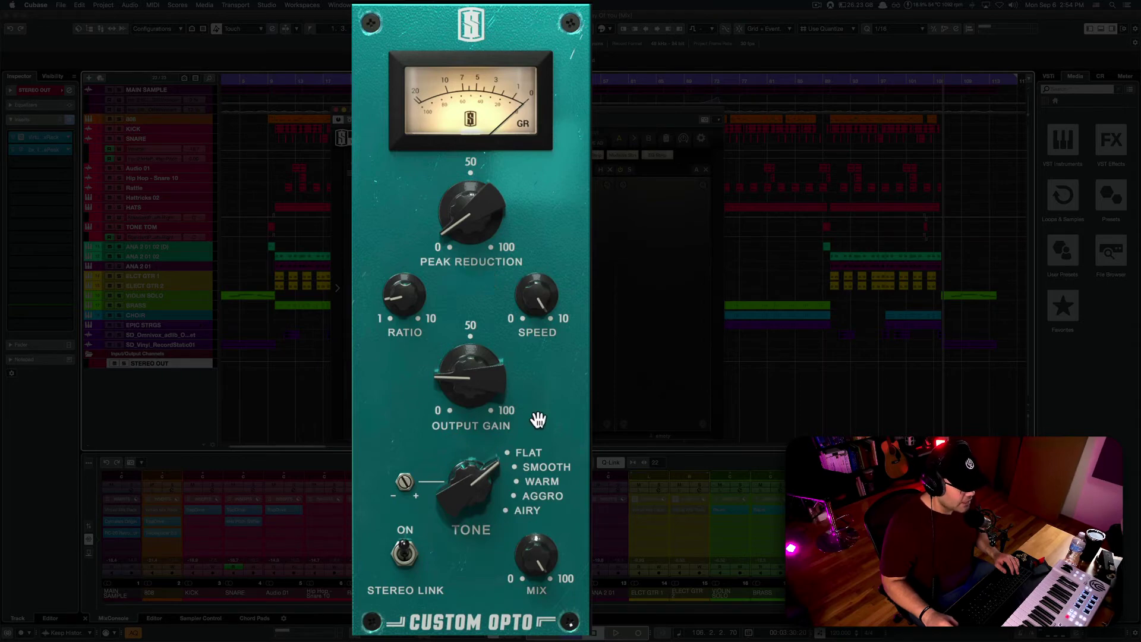
key(space)
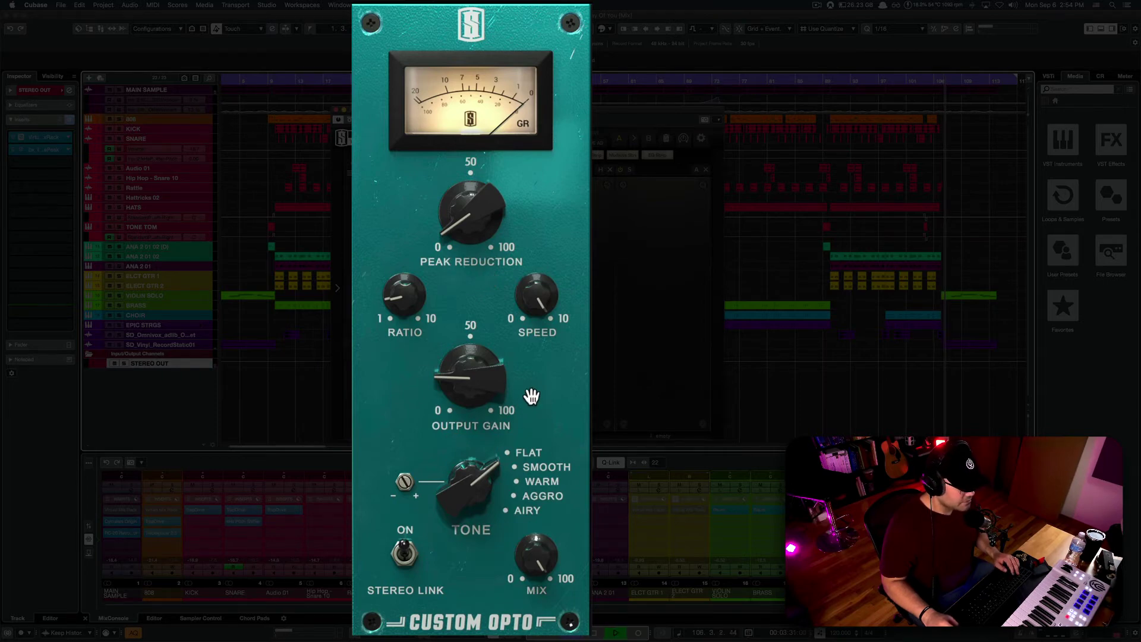
click(842, 85)
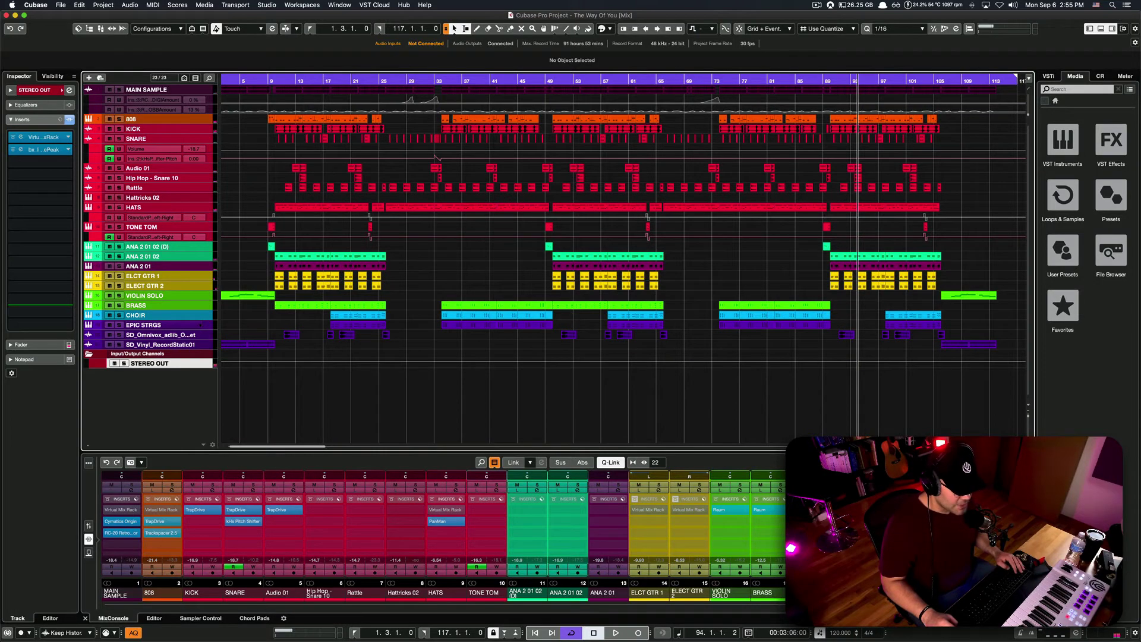
Step: Select CHOIR and the guitar tracks, then select HATS, MAIN SAMPLE and 808 together
click(804, 593)
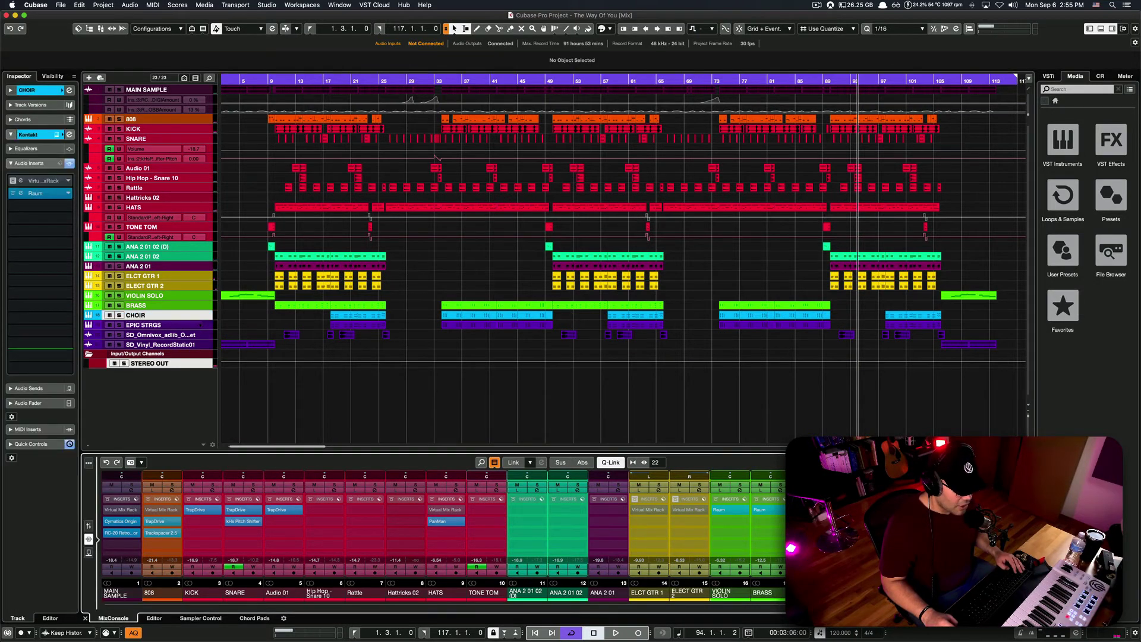
click(685, 594)
shift+click(646, 593)
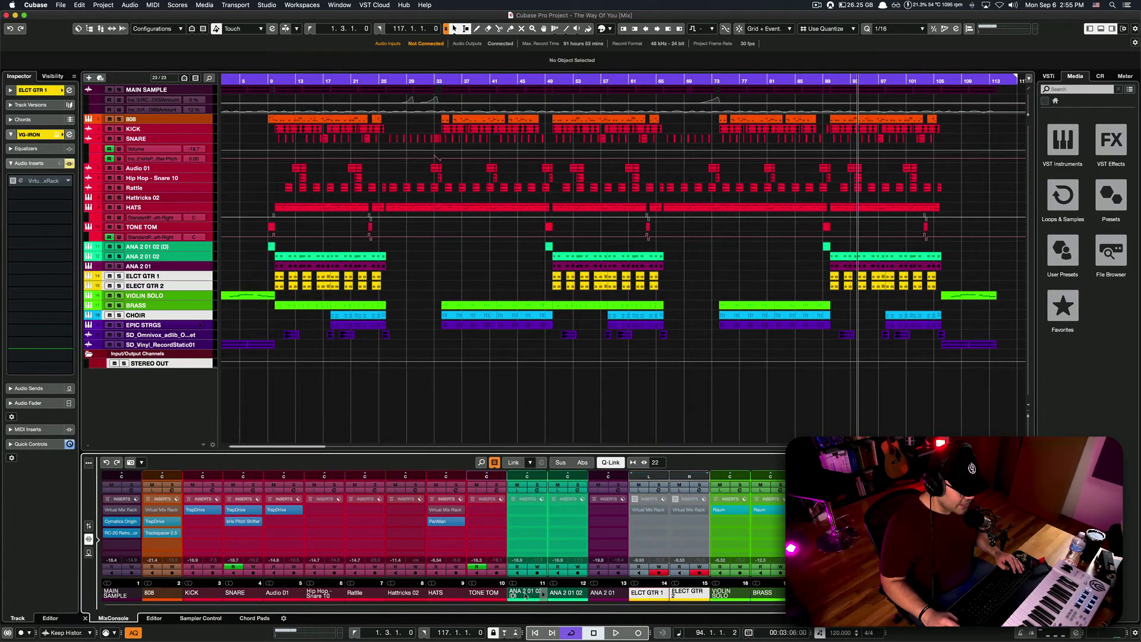
super+click(440, 592)
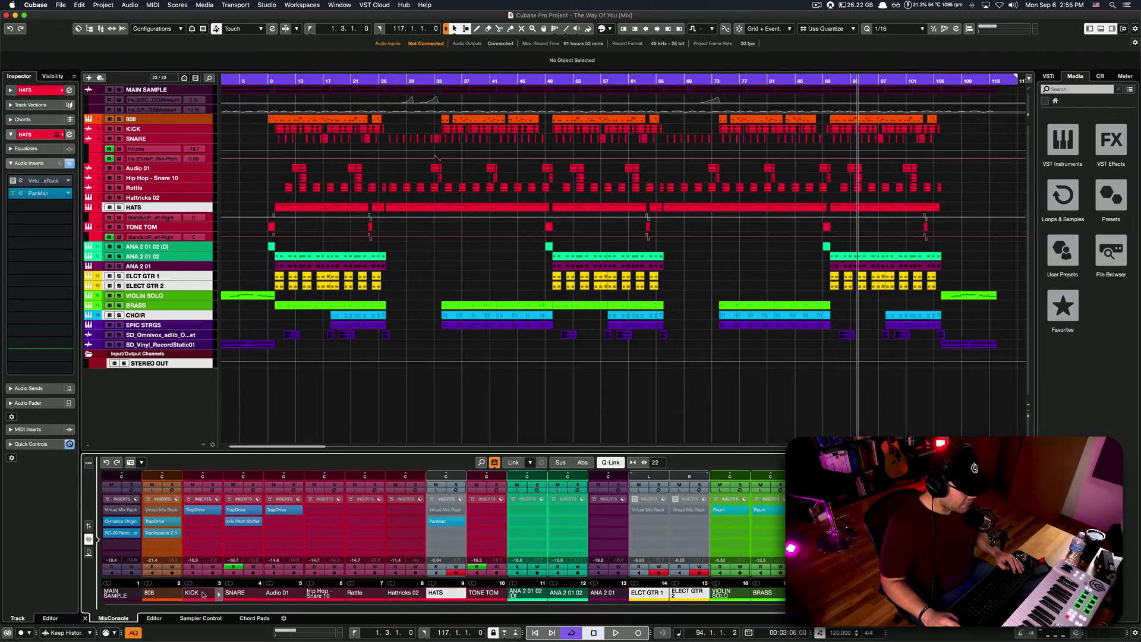
super+click(150, 593)
super+click(116, 593)
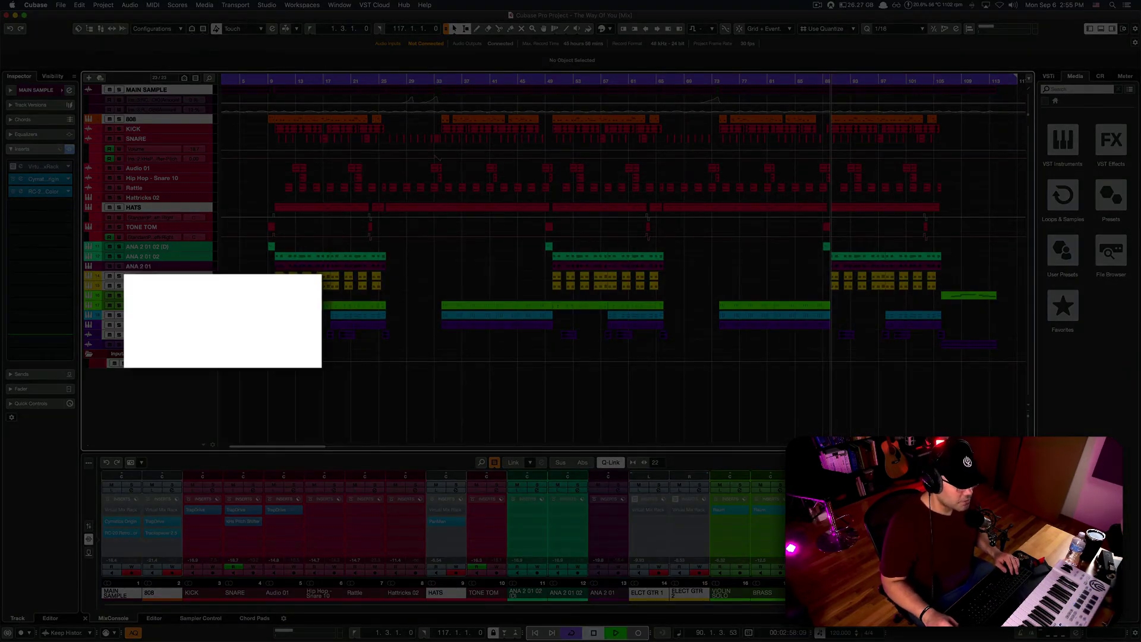
Step: Start playback of the song
key(space)
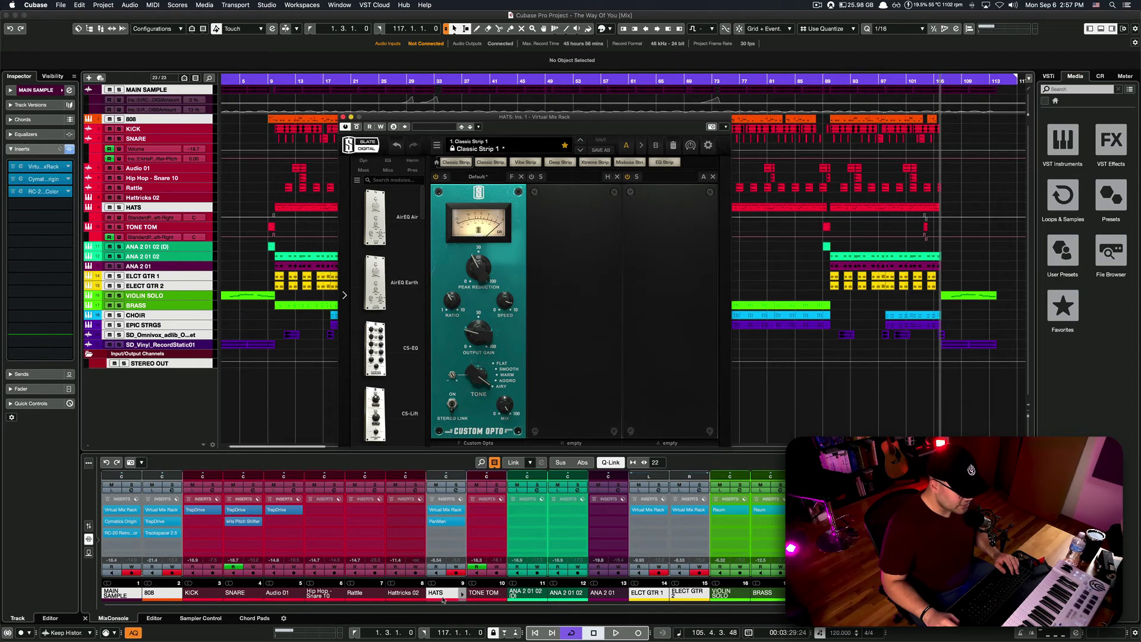
Step: Solo the HATS track and bypass its Custom Opto to hear the hats uncompressed
click(443, 598)
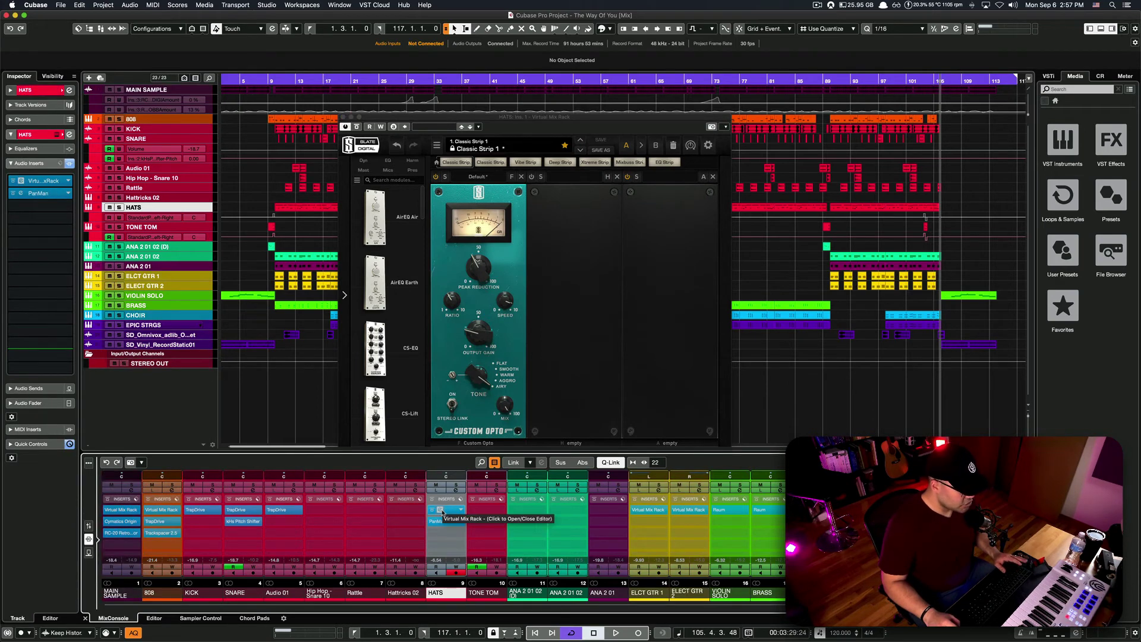
click(119, 207)
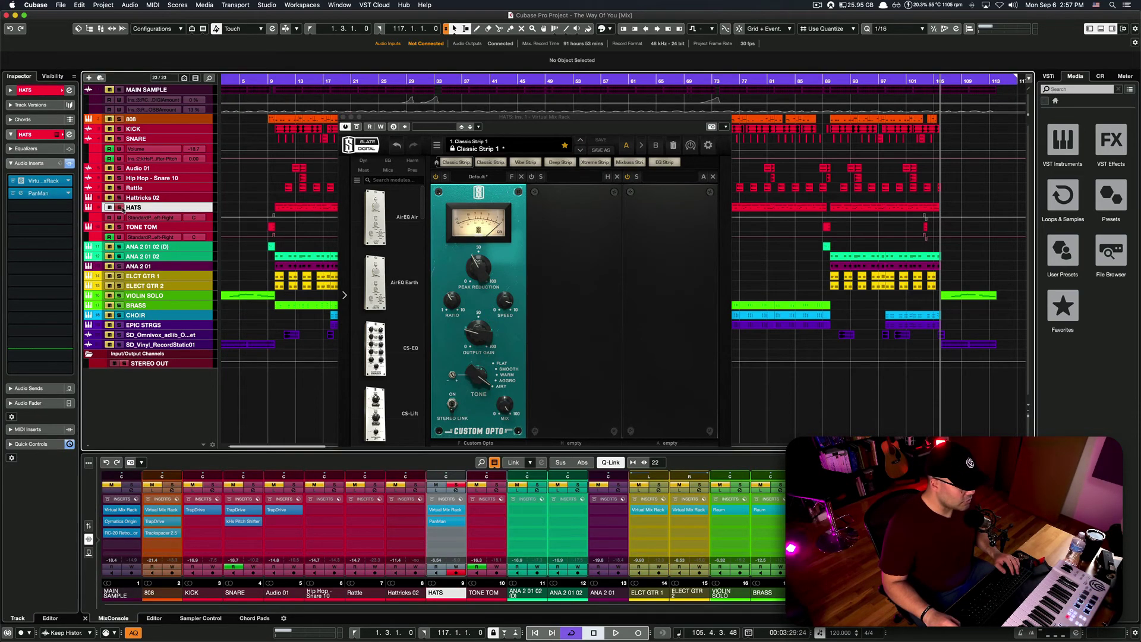
drag(462, 126, 484, 110)
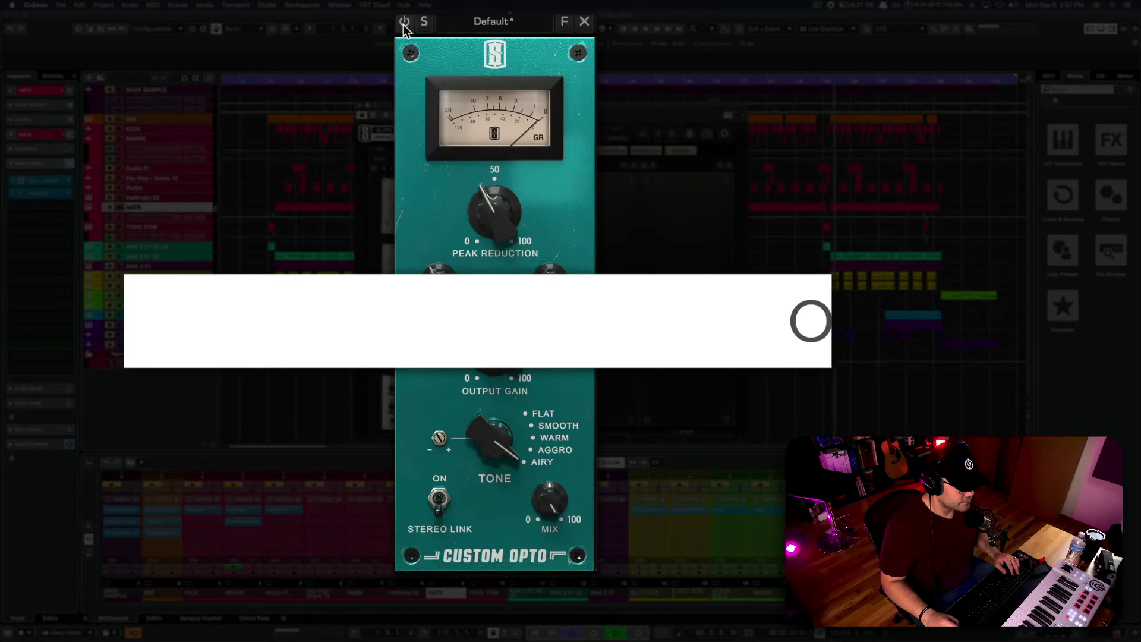
click(452, 165)
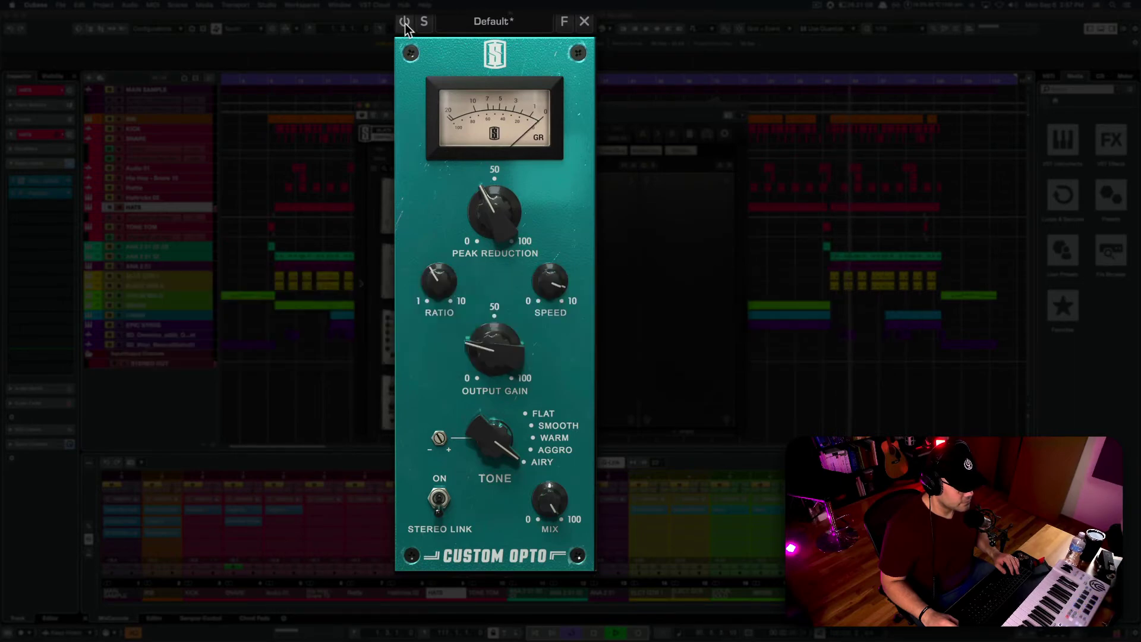
Step: Re-enable the hats Custom Opto, then close the HATS Virtual Mix Rack window
click(405, 22)
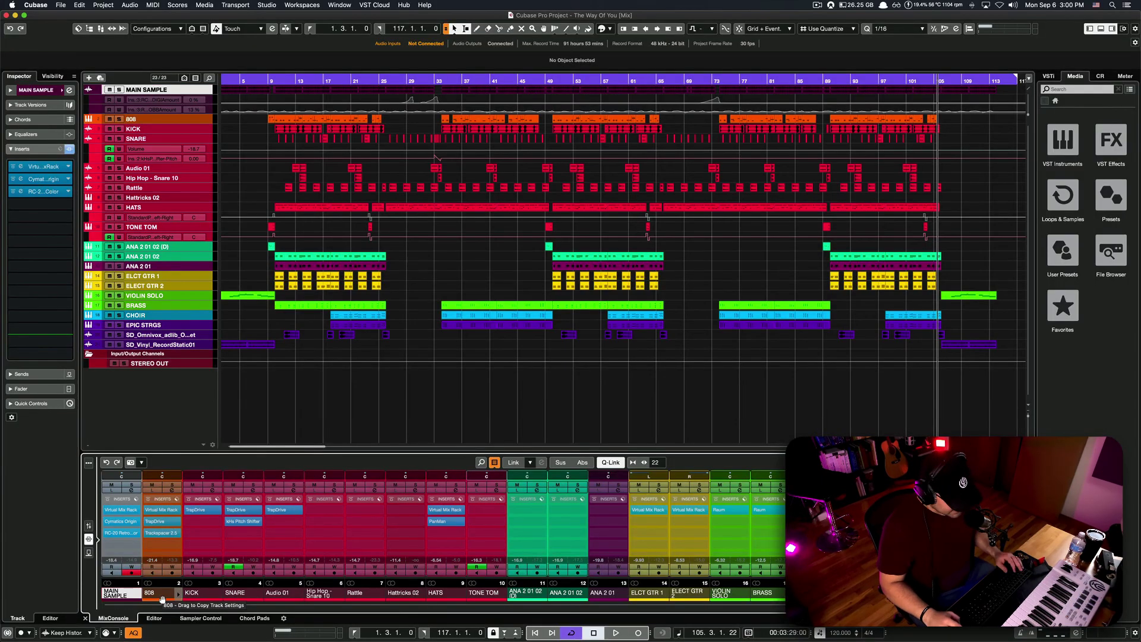
Step: Place an FG-2A compressor in the 808 Virtual Mix Rack's slot G, after the Custom Opto
click(161, 510)
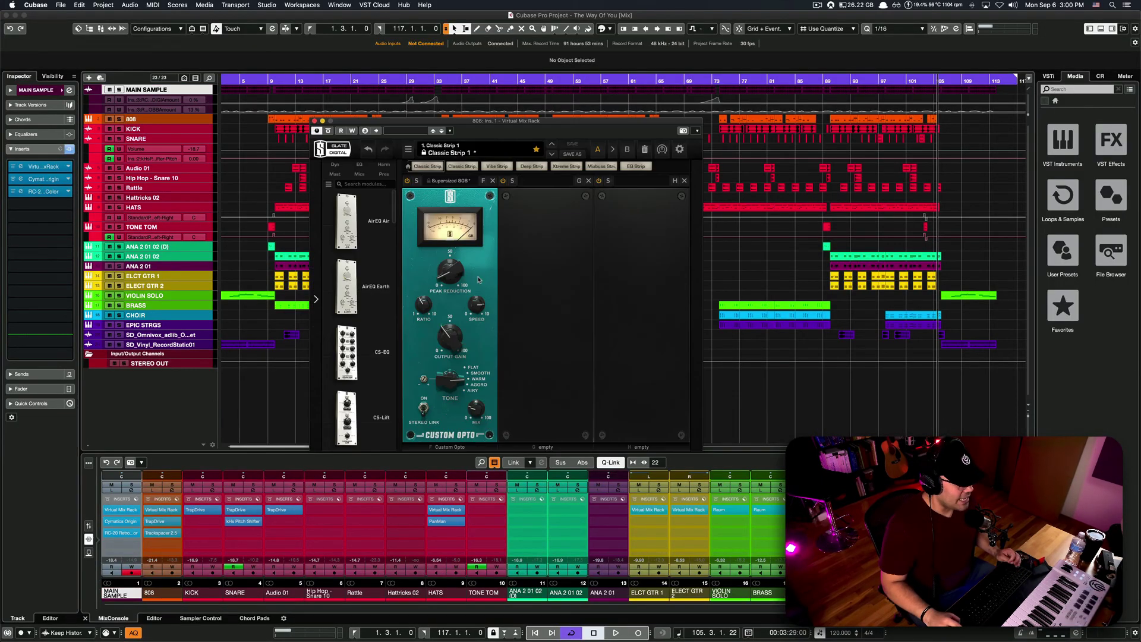
scroll(379, 322, down, 5)
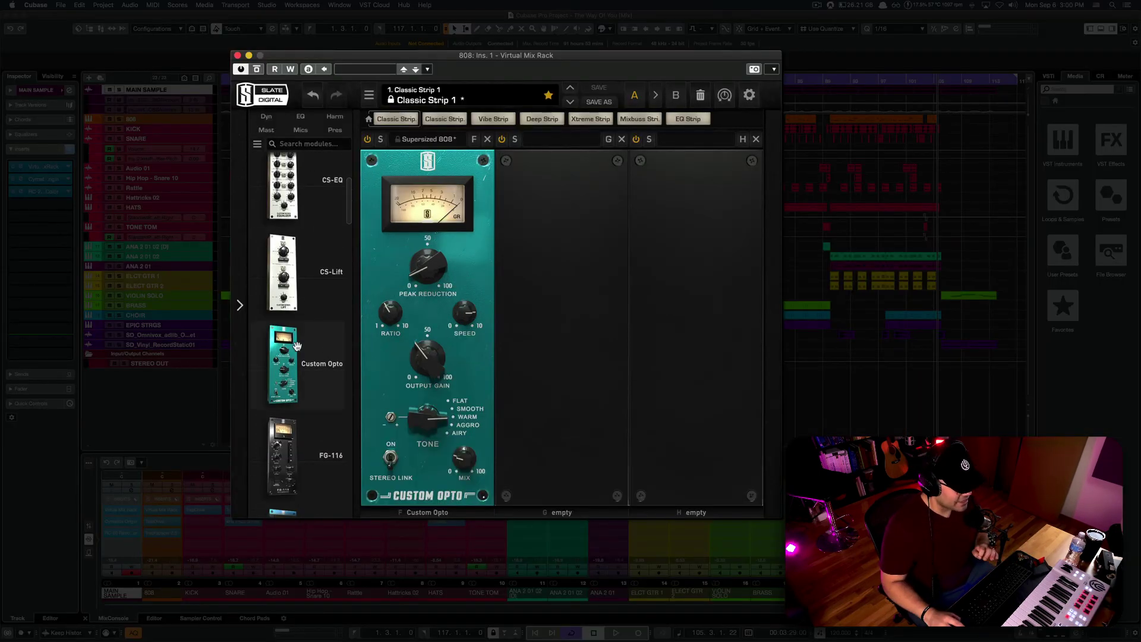
scroll(351, 226, down, 3)
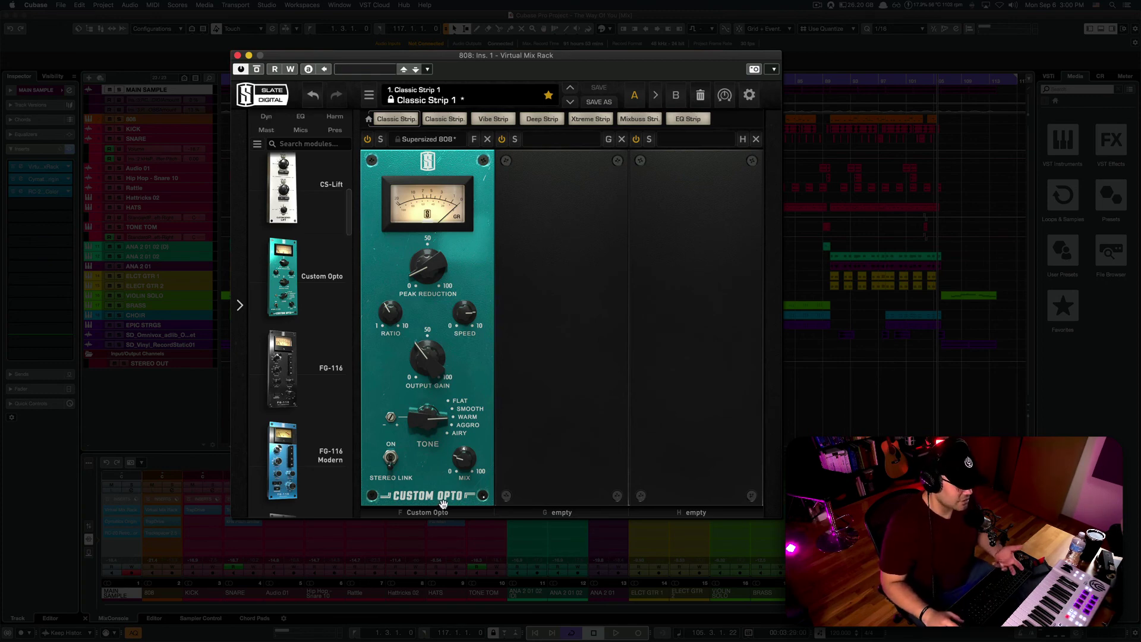
scroll(301, 371, down, 5)
drag(301, 371, 563, 454)
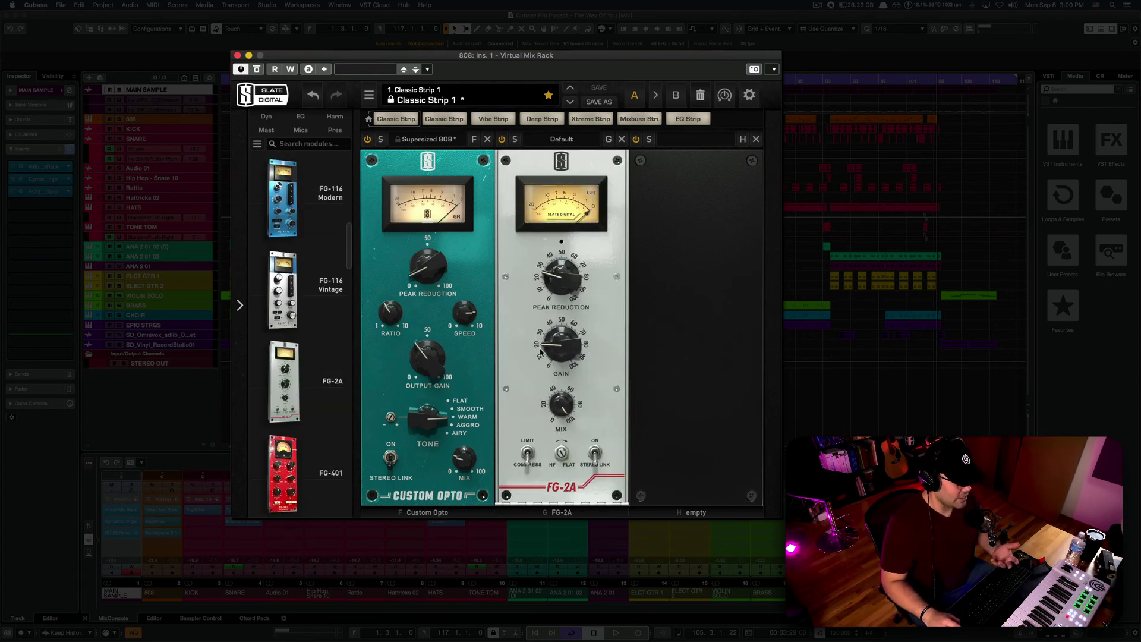